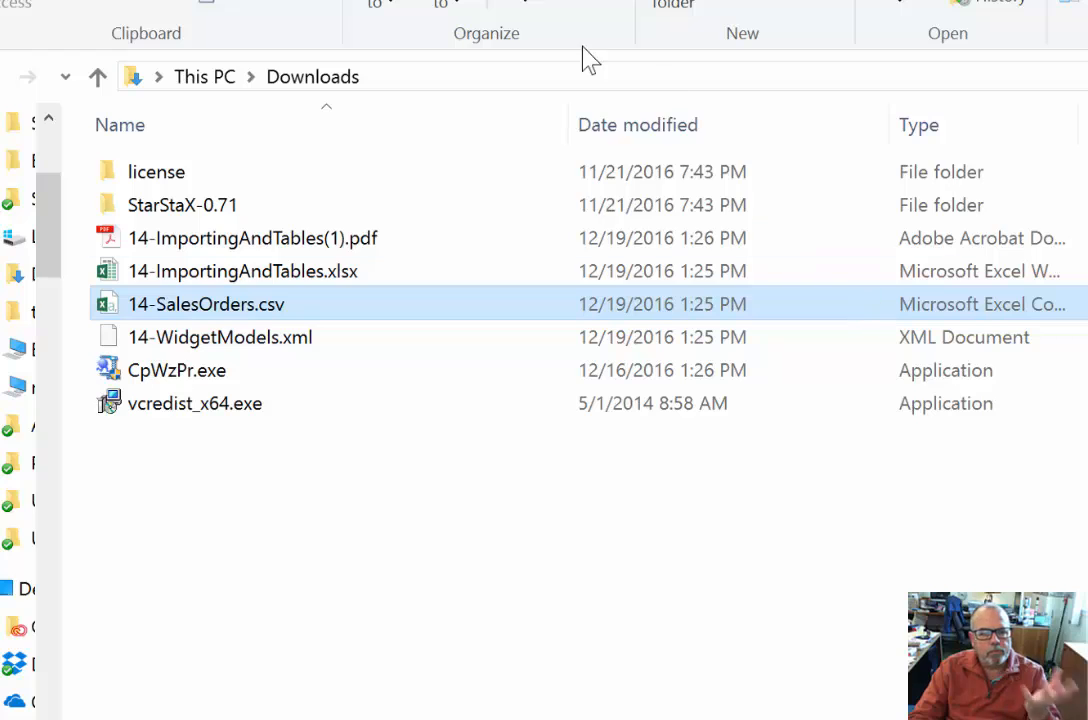
- Open 14-SalesOrders.csv from the Downloads folder in Notepad to view its raw text
right_click(818, 305)
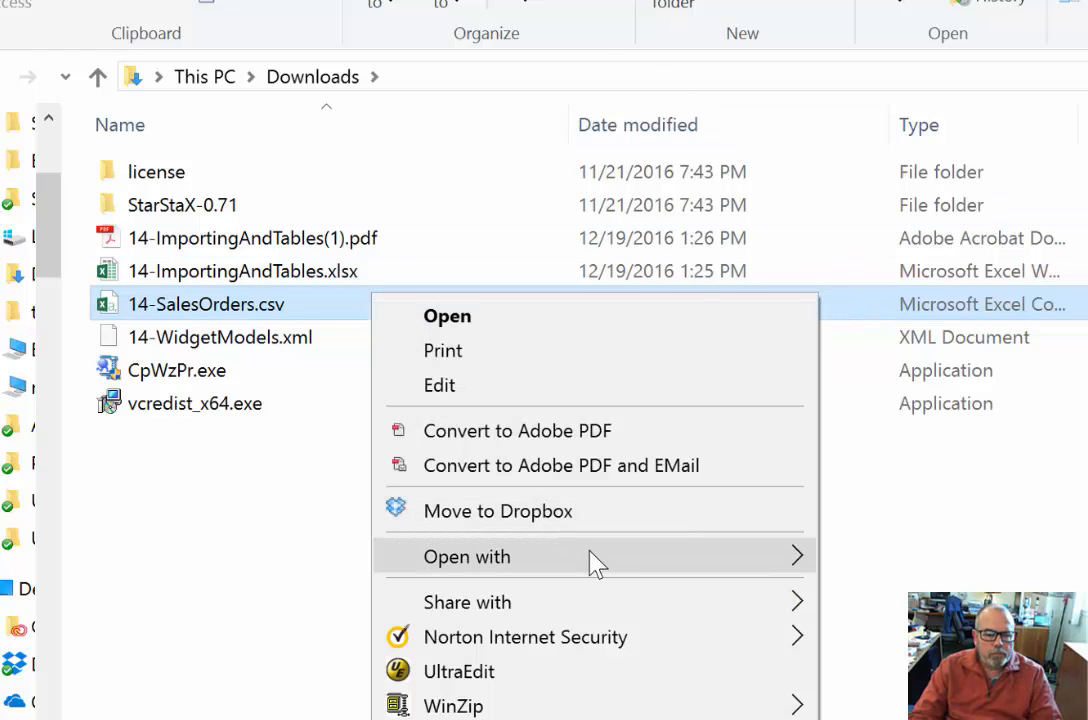
mouse_move(591, 555)
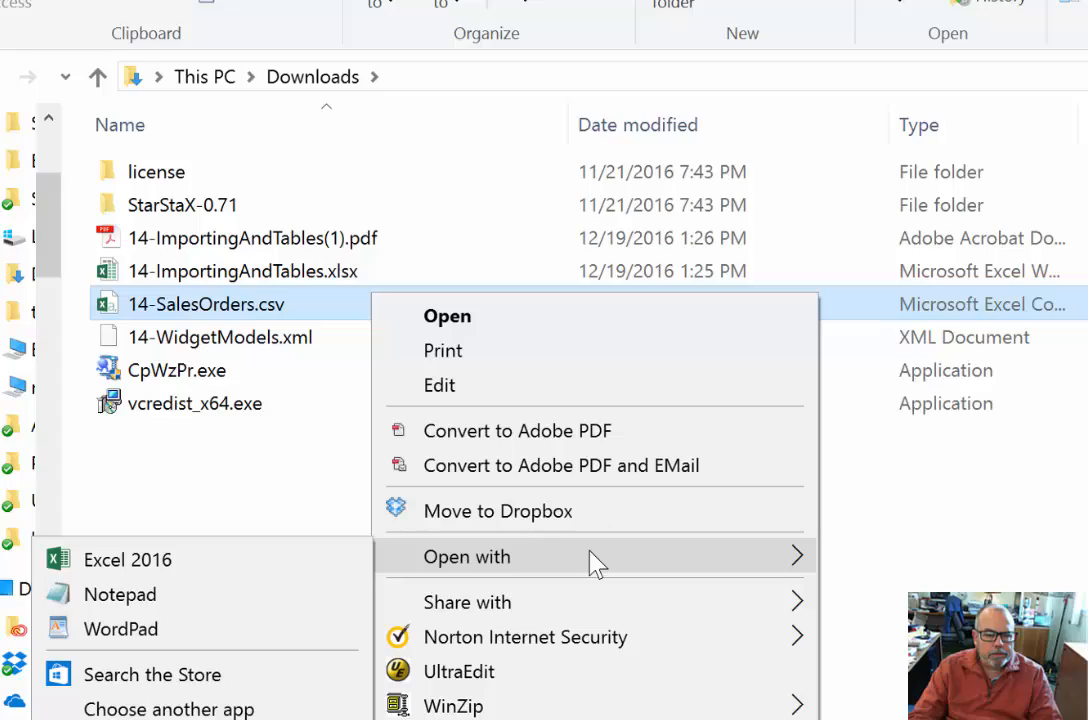
click(233, 596)
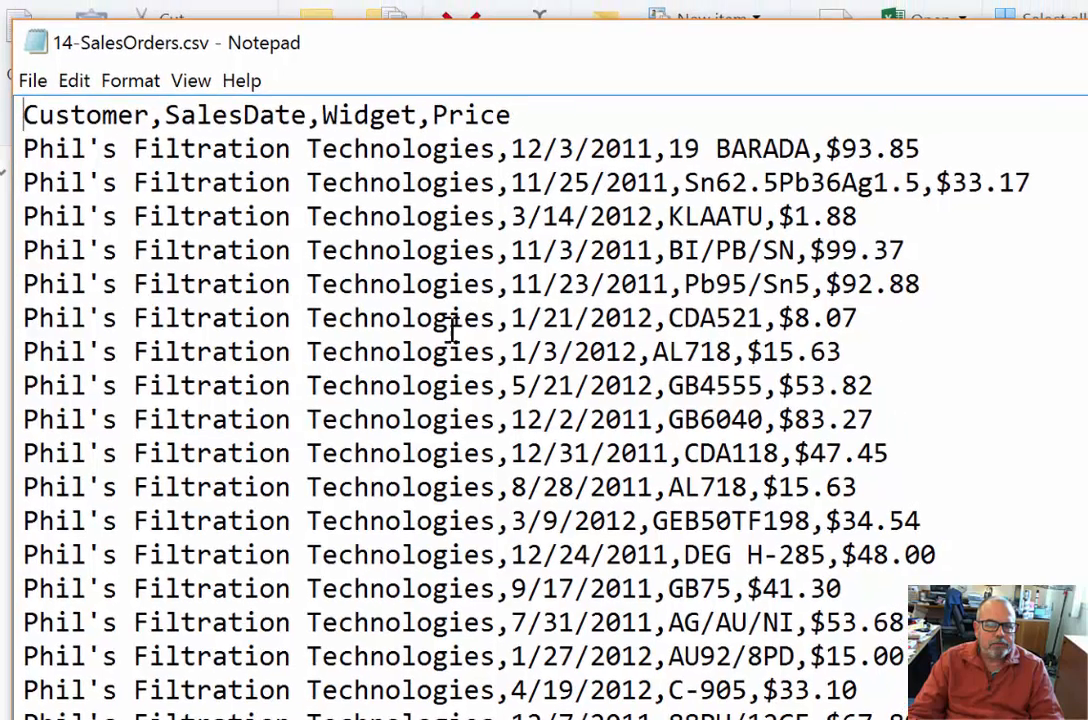
- Examine the header row of the sales orders file and skim the customer records below it
click(497, 185)
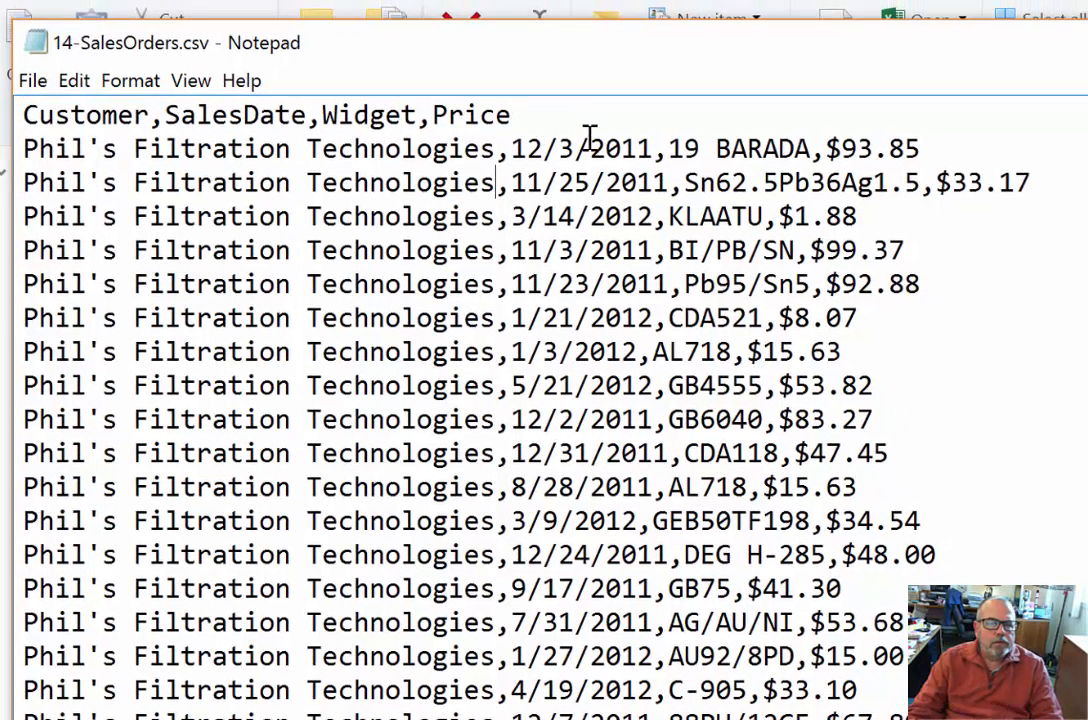
drag(508, 114, 18, 122)
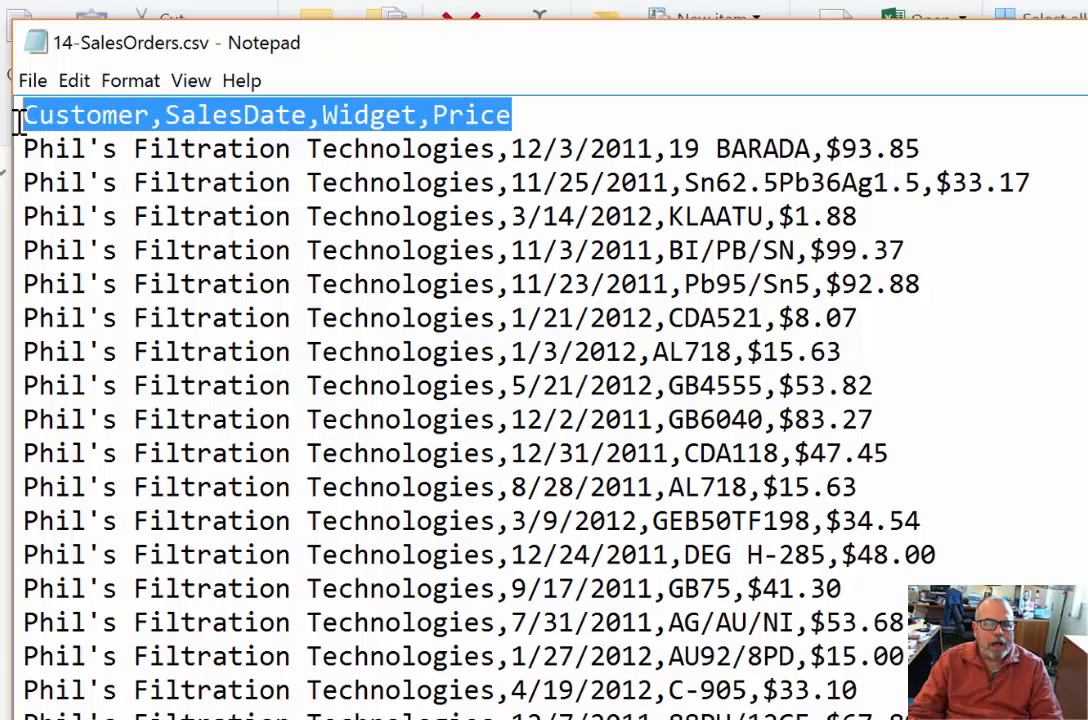
click(98, 115)
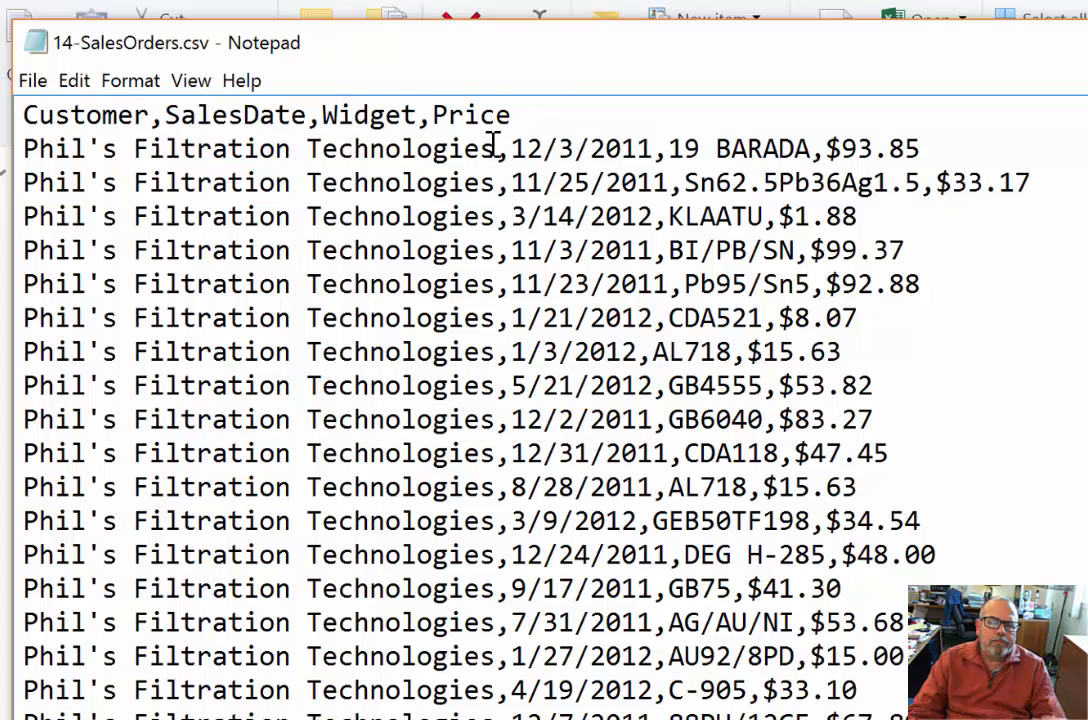
scroll(494, 145, down, 12)
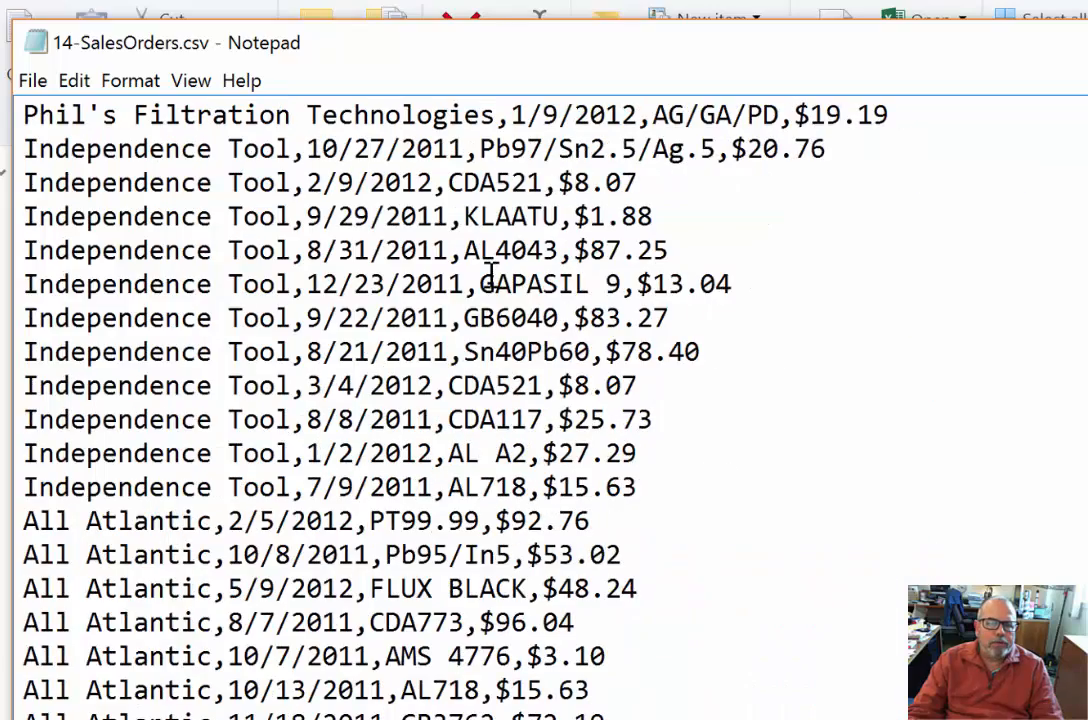
scroll(490, 275, up, 12)
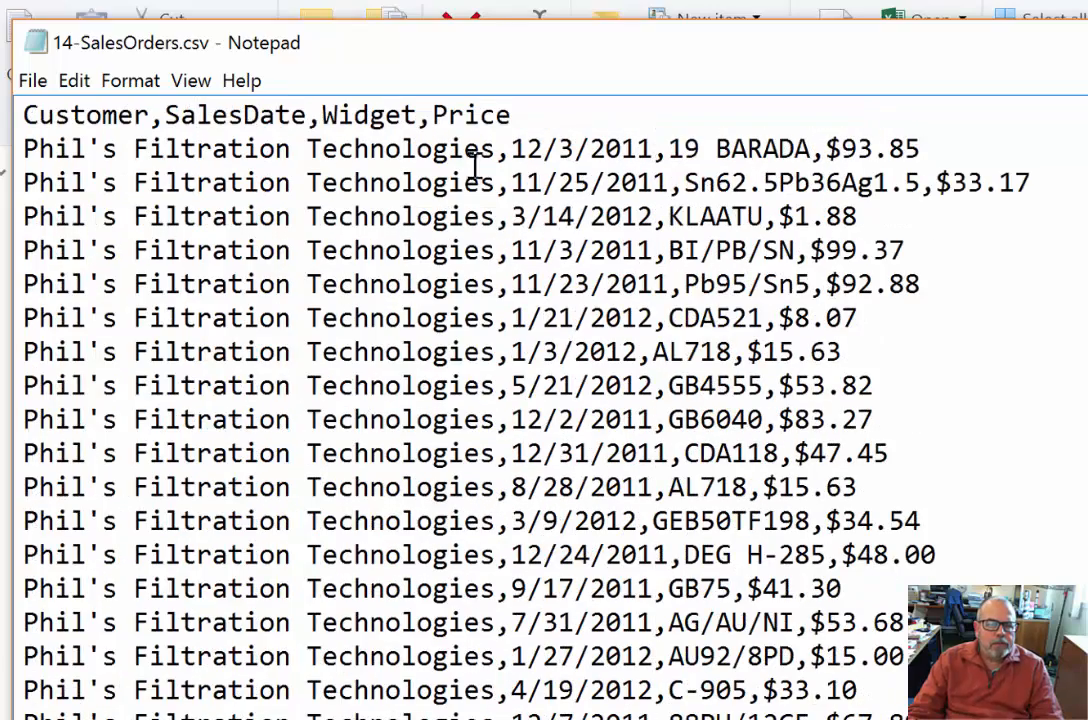
- Match the Customer, SalesDate, Widget and Price headings to the corresponding values in the first records
drag(496, 150, 27, 152)
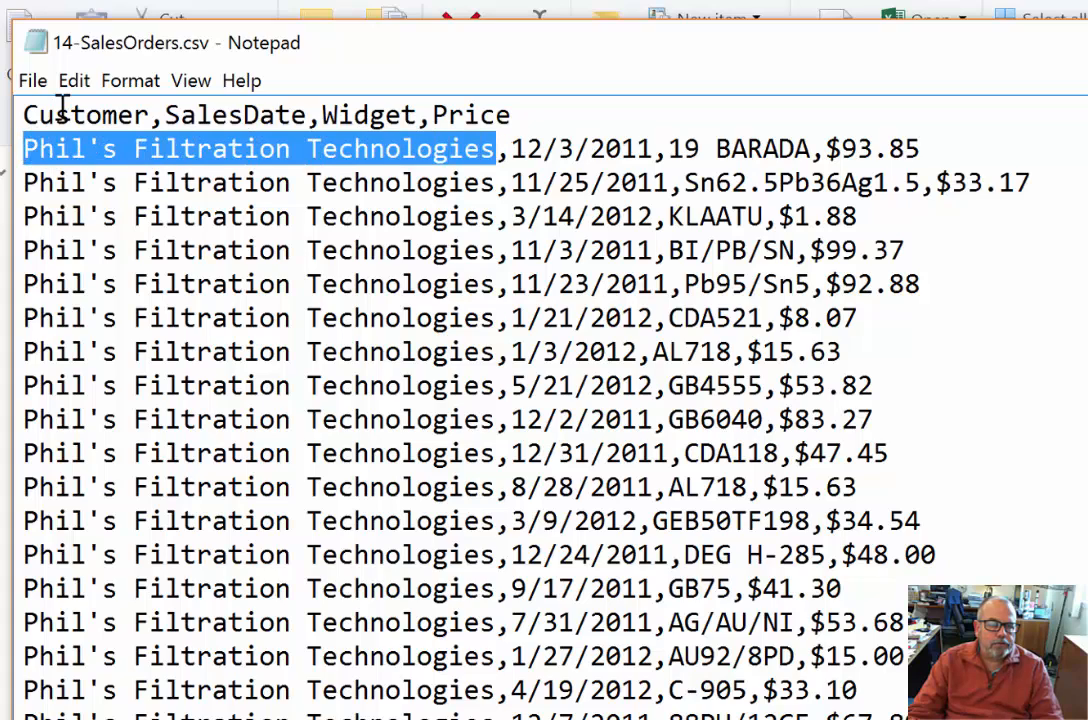
drag(145, 112, 27, 113)
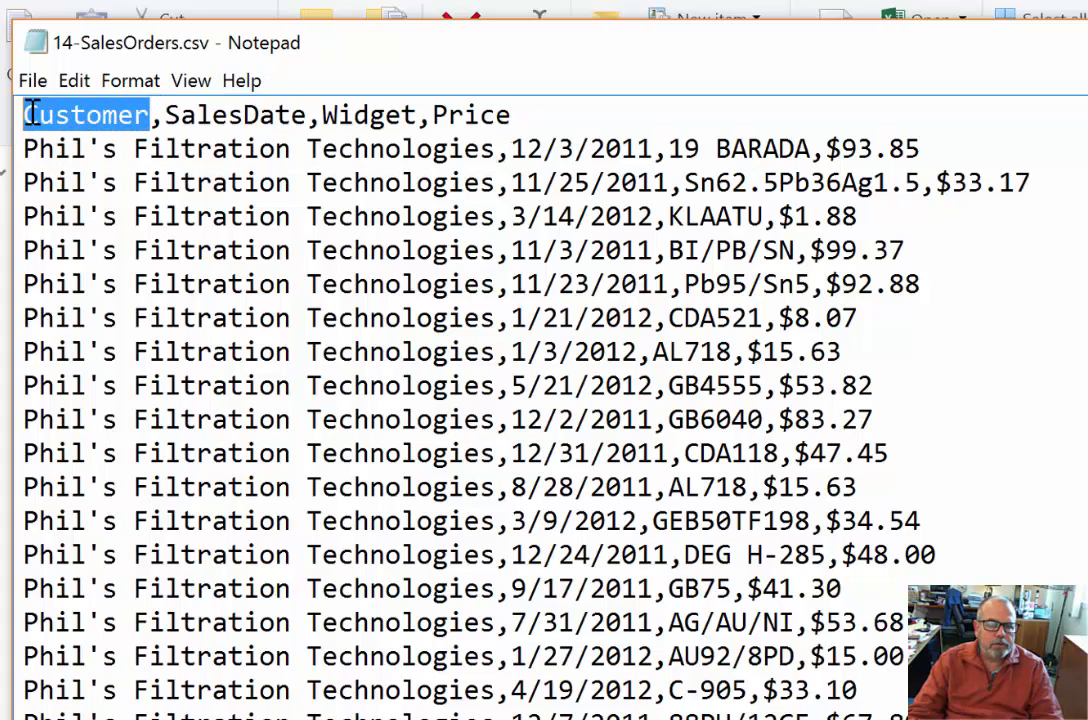
drag(654, 150, 522, 150)
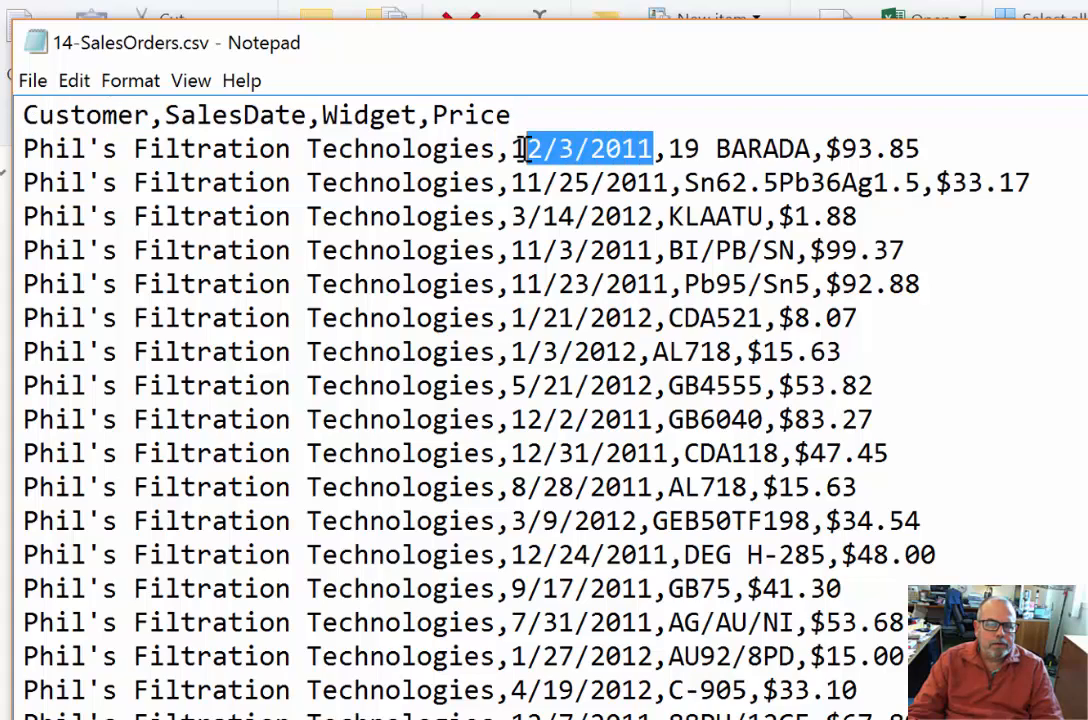
drag(310, 113, 163, 116)
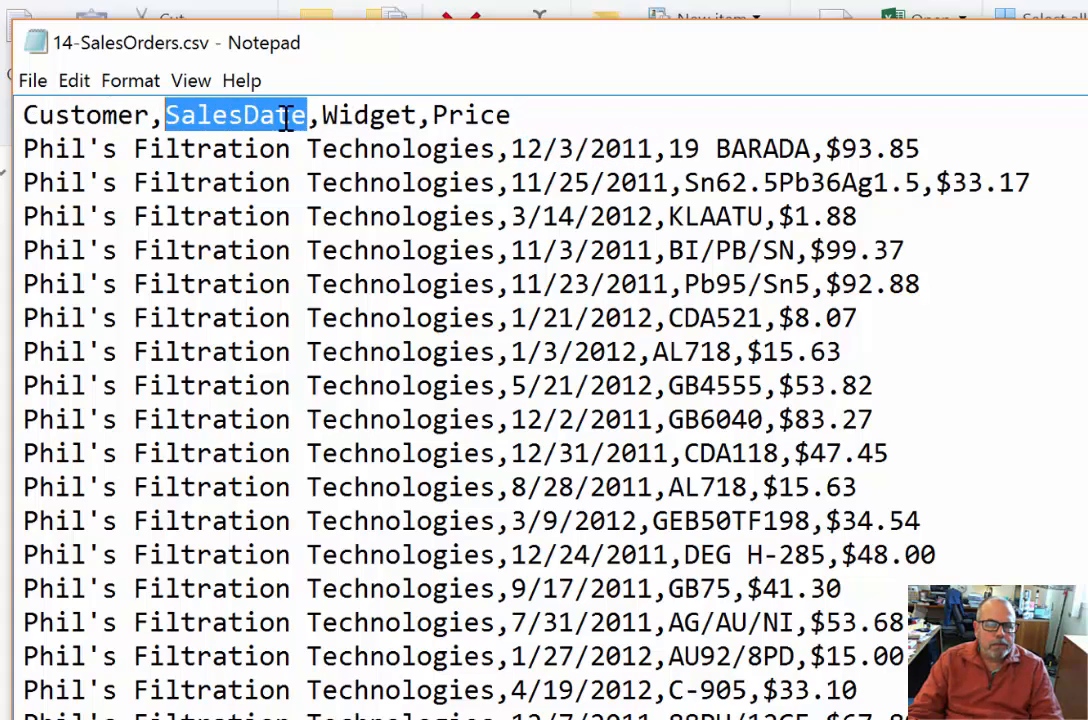
drag(418, 113, 321, 113)
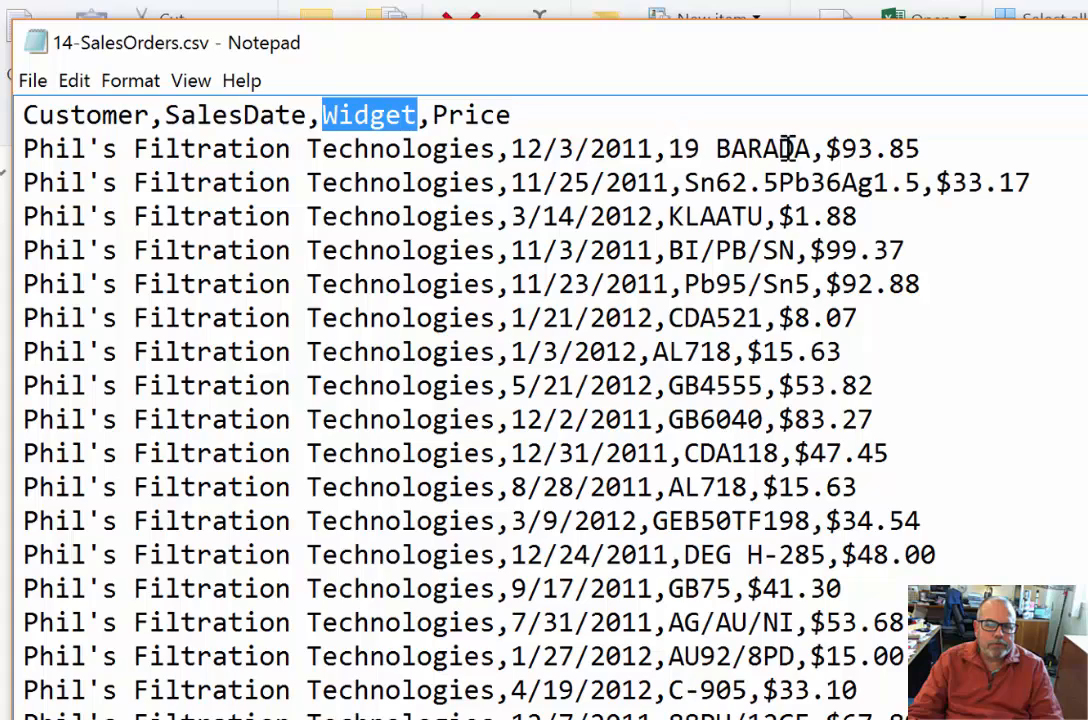
drag(812, 148, 675, 147)
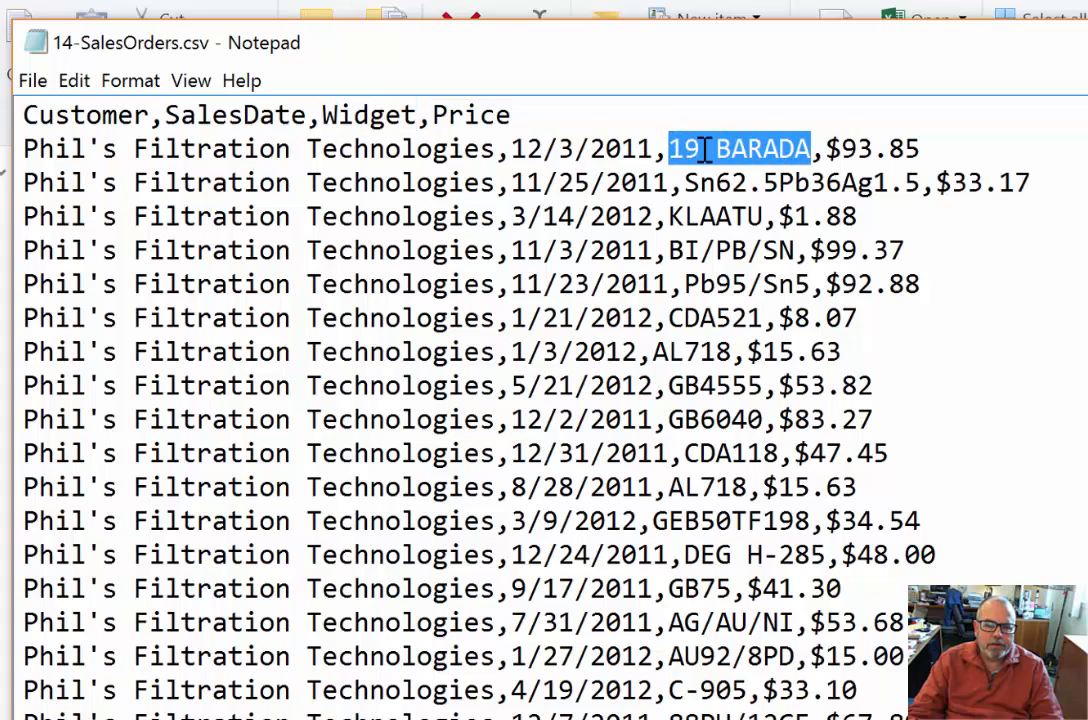
drag(922, 182, 686, 182)
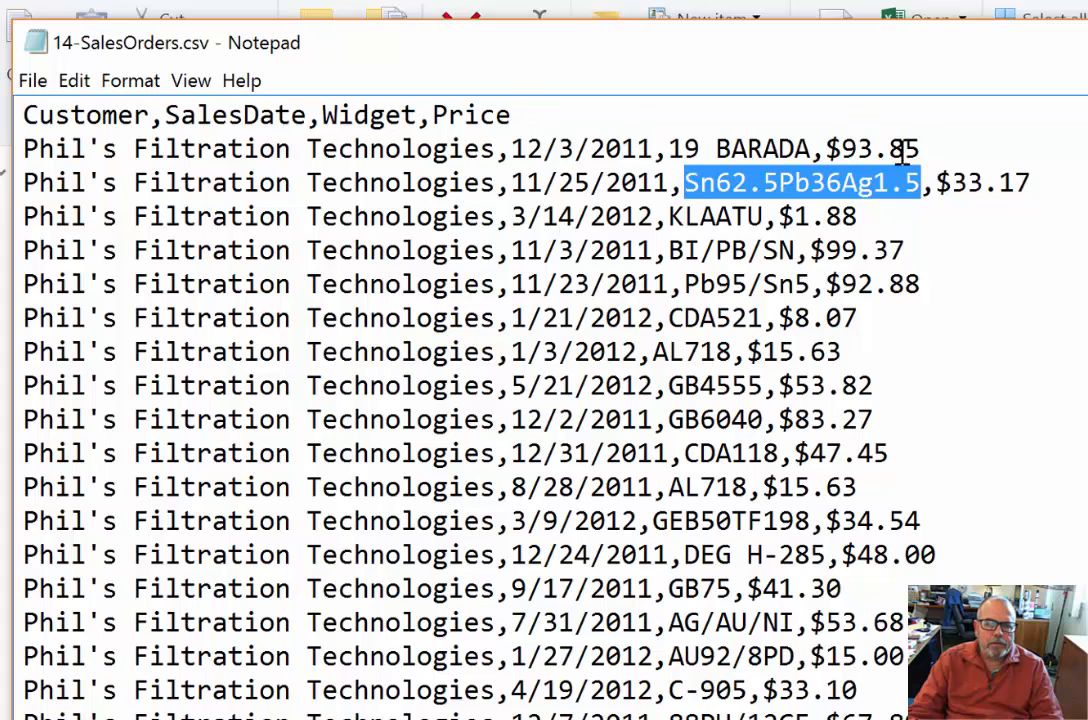
drag(920, 148, 826, 148)
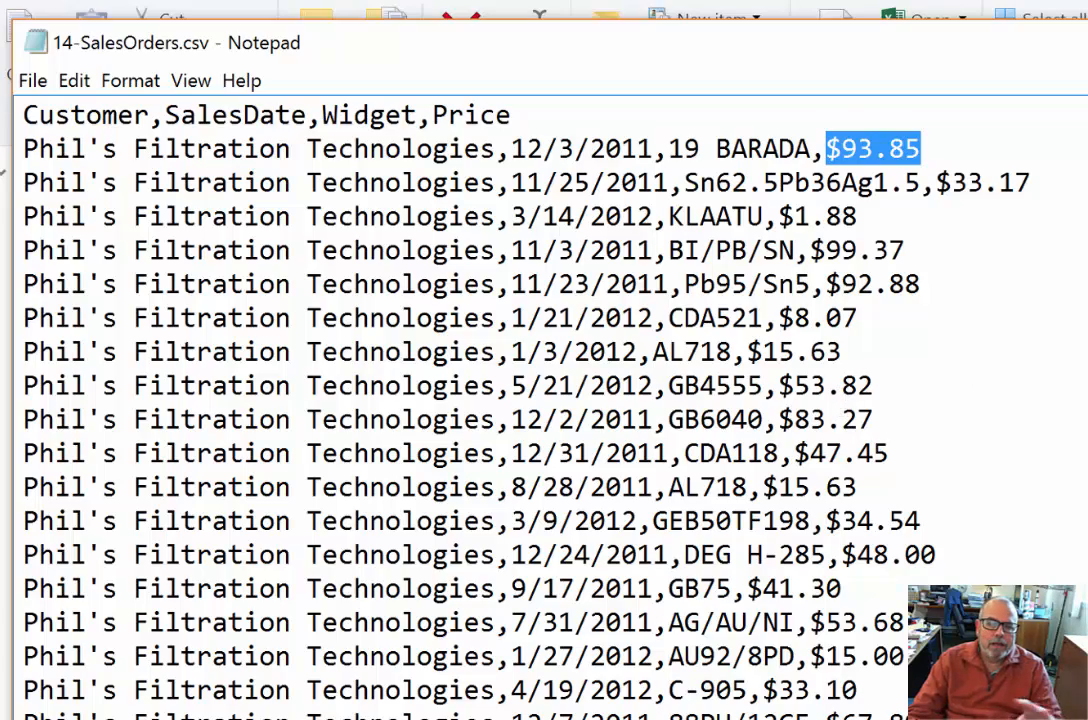
- Skim more sales records, and examine the commas separating the fields in the header row and first record
scroll(993, 418, down, 9)
scroll(980, 470, down, 11)
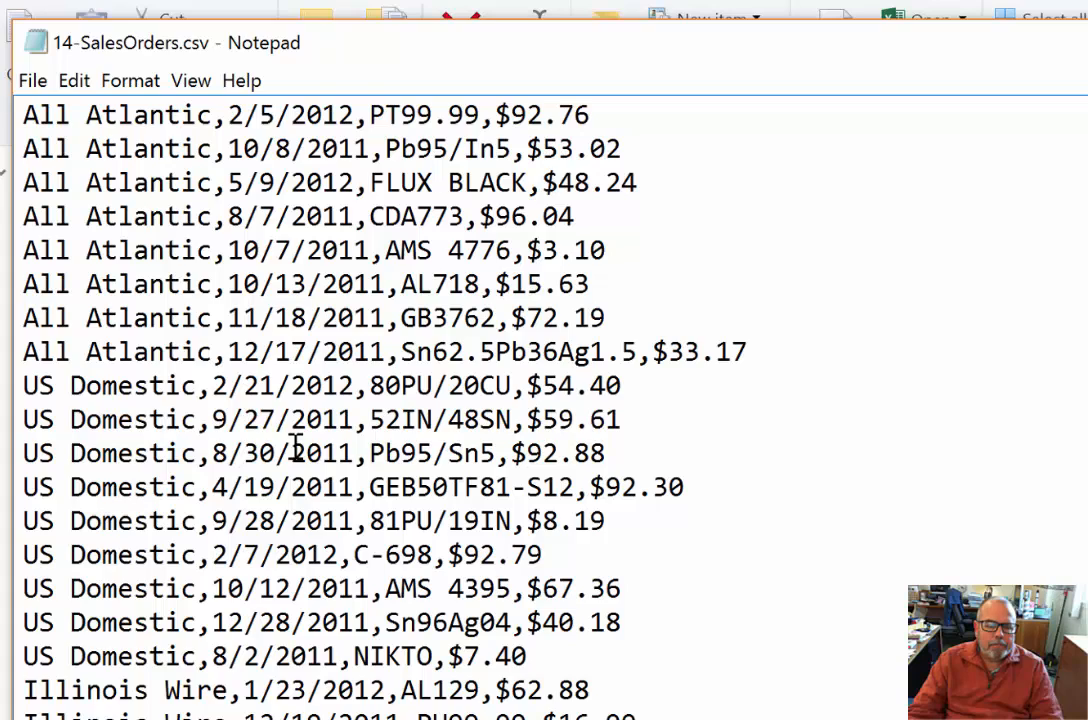
scroll(296, 430, up, 20)
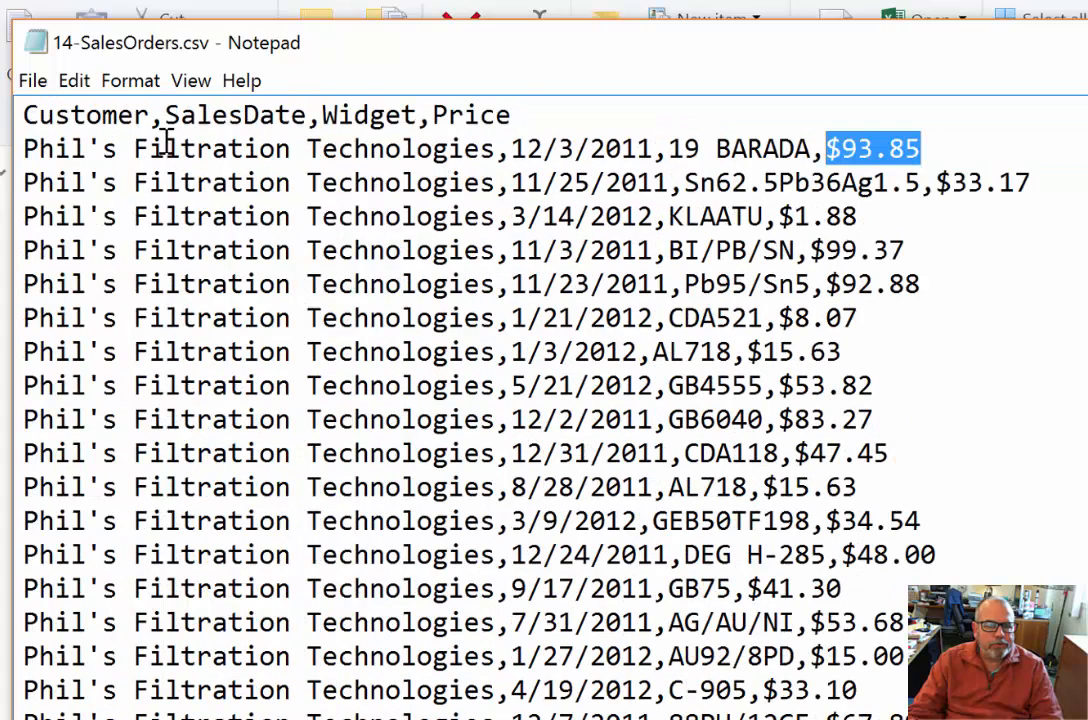
click(160, 116)
double_click(155, 116)
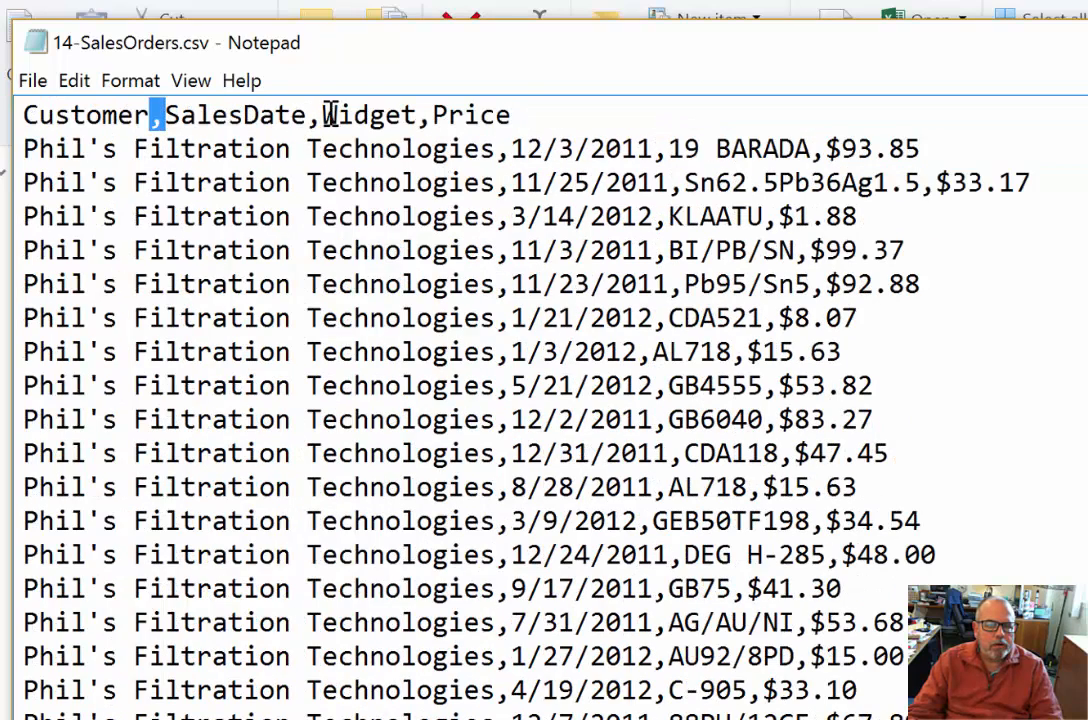
double_click(312, 116)
double_click(424, 116)
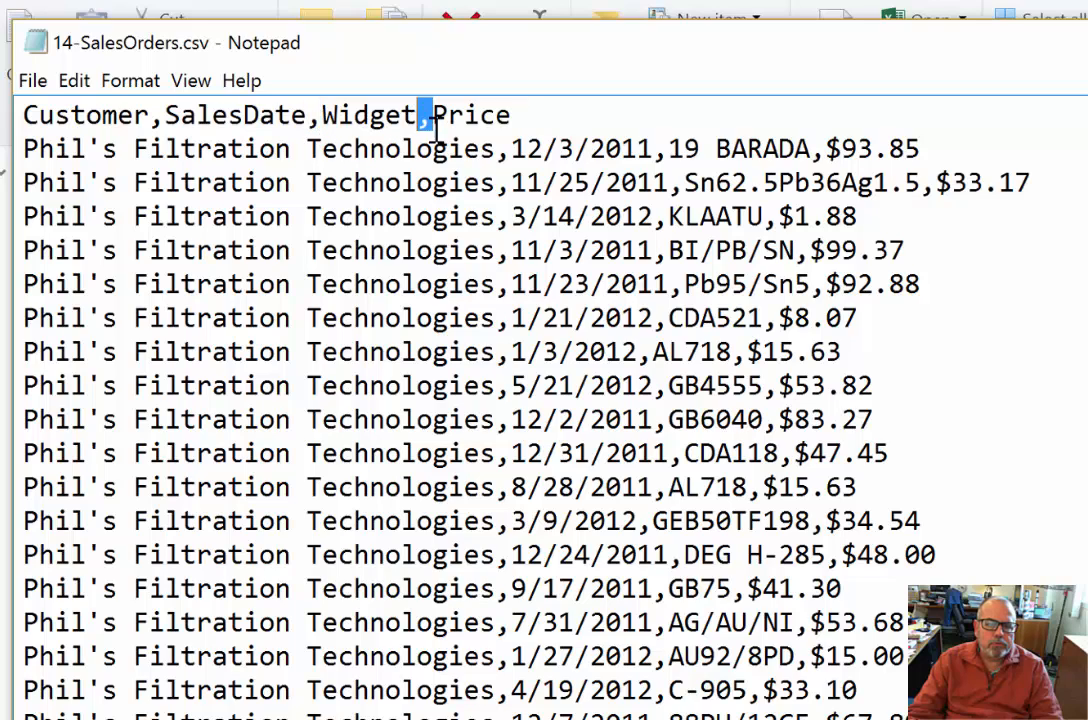
double_click(506, 149)
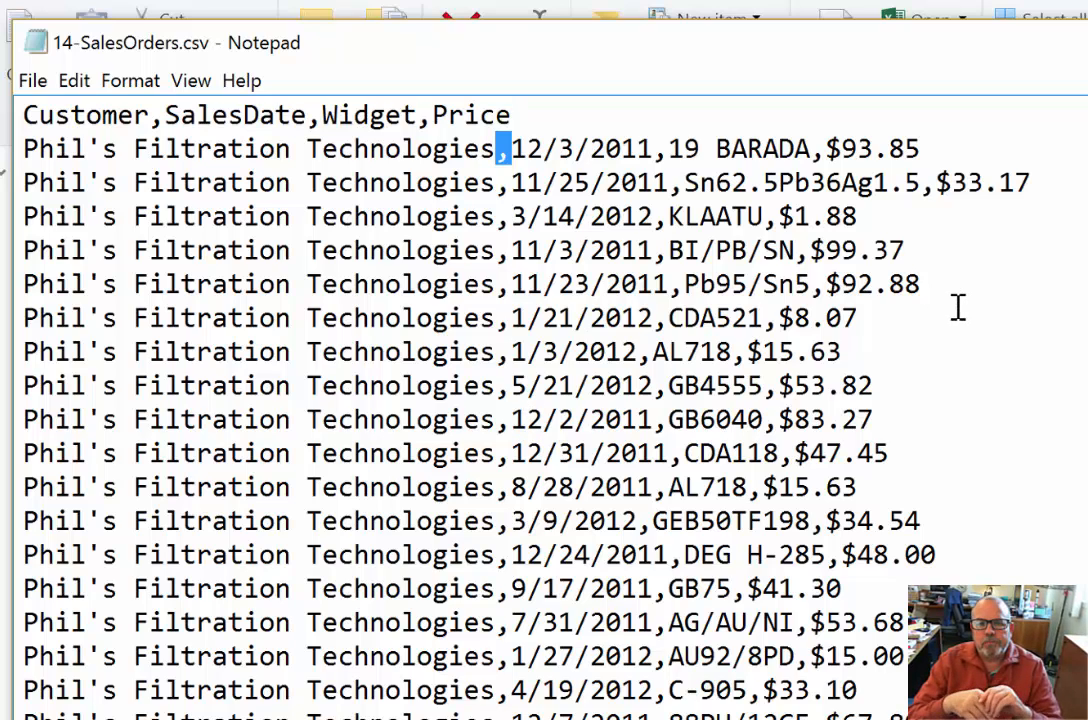
- Examine where the Independence Tool records begin in the sales orders file, and close Notepad
scroll(790, 352, down, 6)
scroll(790, 352, down, 8)
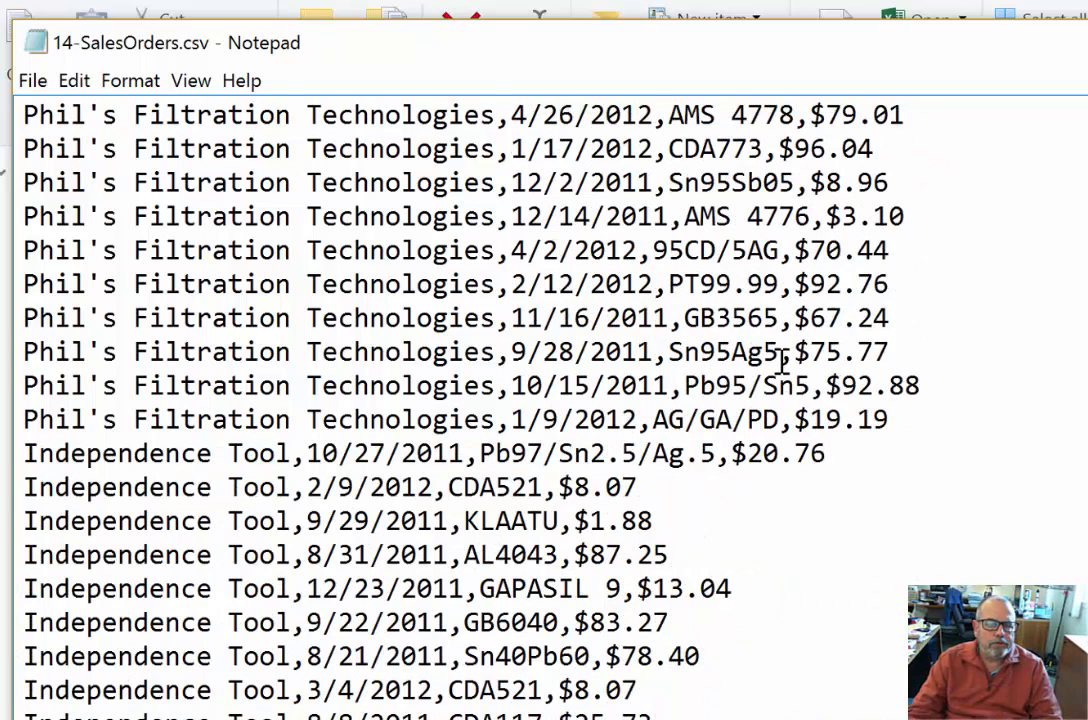
drag(310, 350, 29, 357)
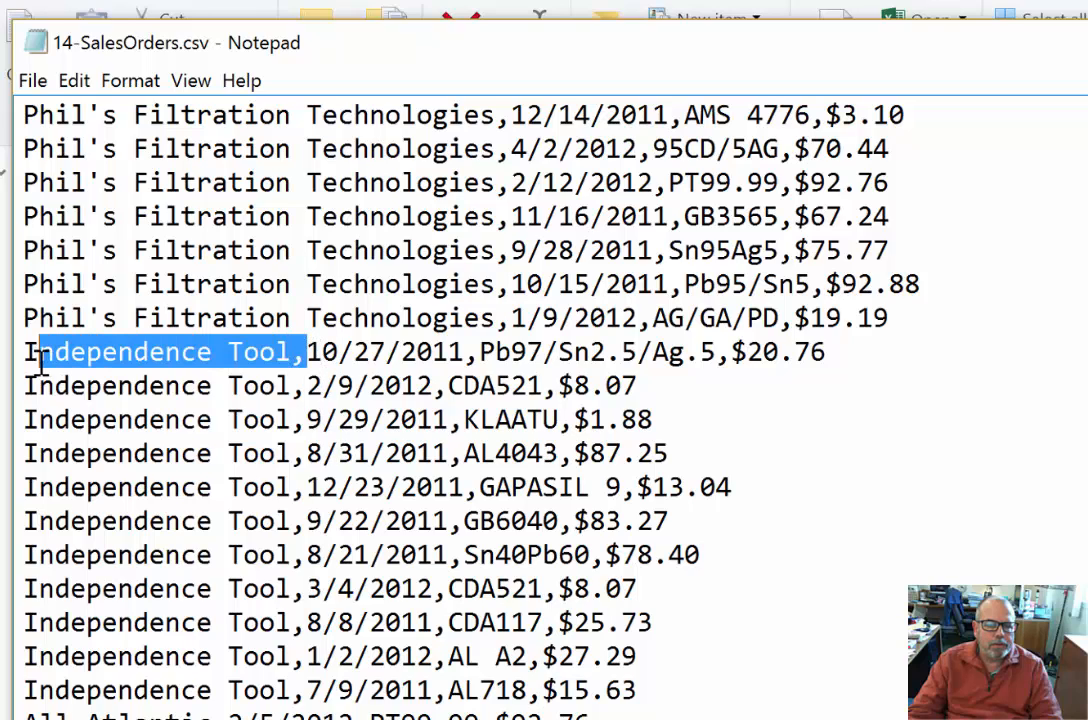
click(725, 398)
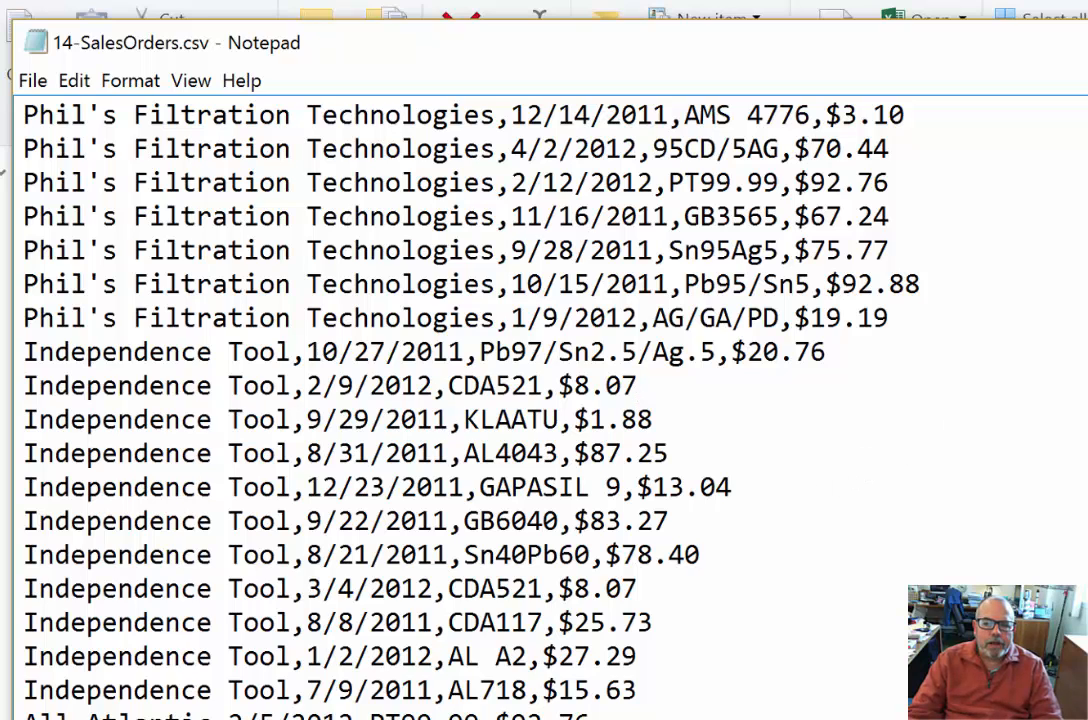
key(alt+F4)
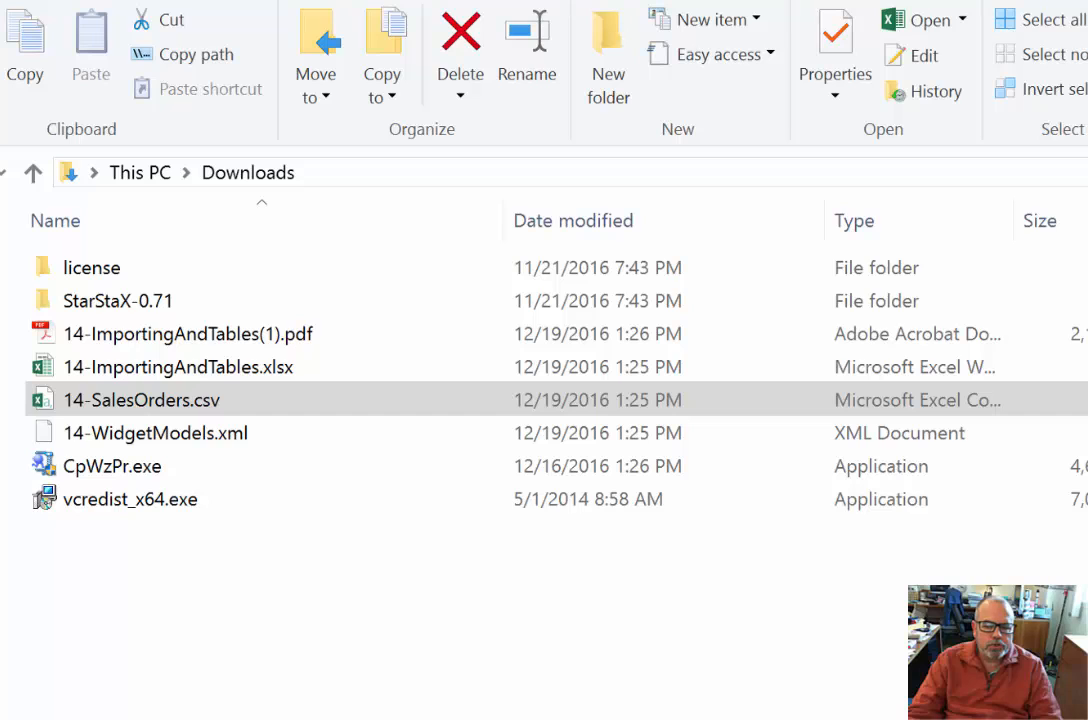
- Switch to the 14-ImportingAndTables.xlsx workbook in Excel and start an external data import from a text file into the Sales Orders sheet
key(alt+Tab)
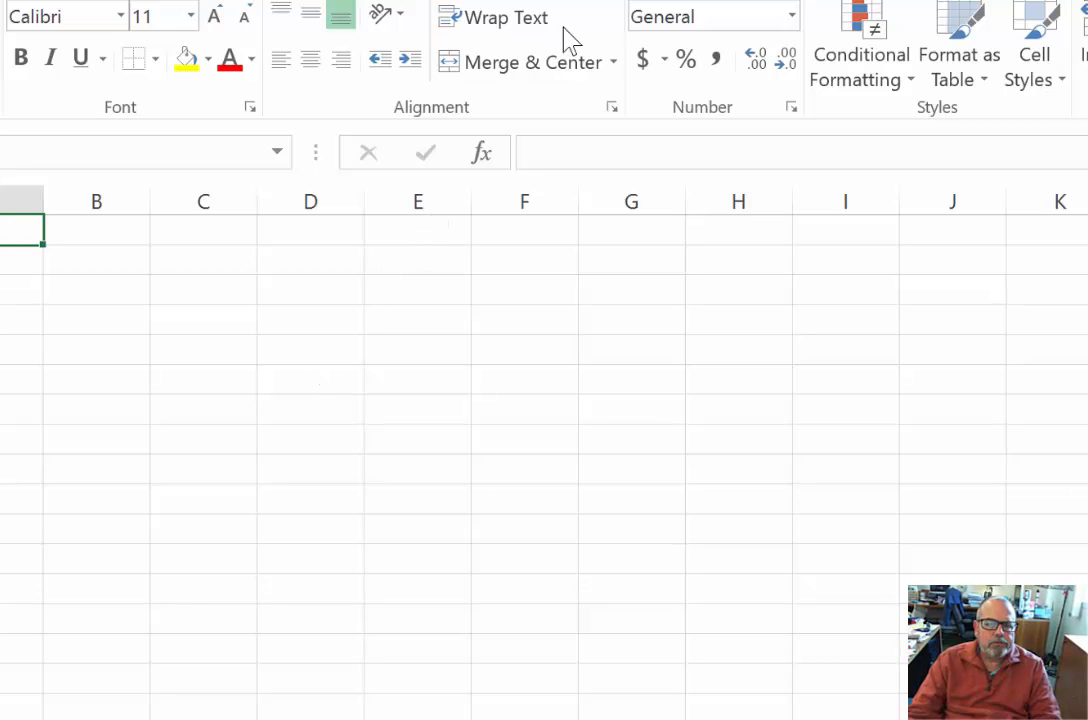
click(429, 14)
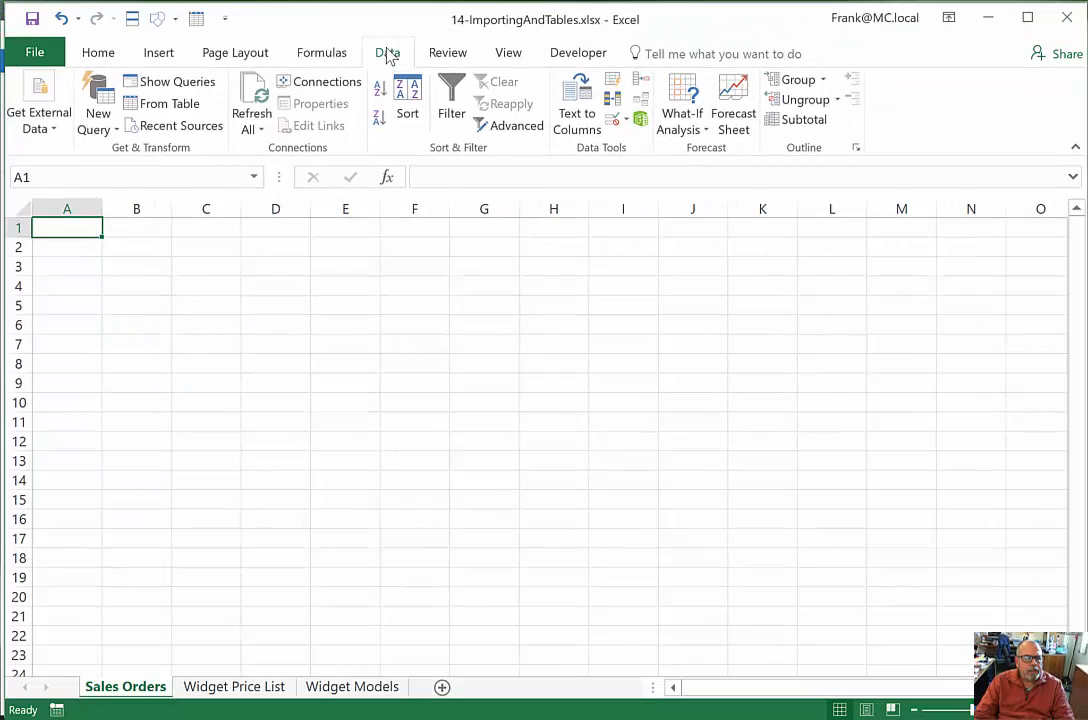
click(55, 125)
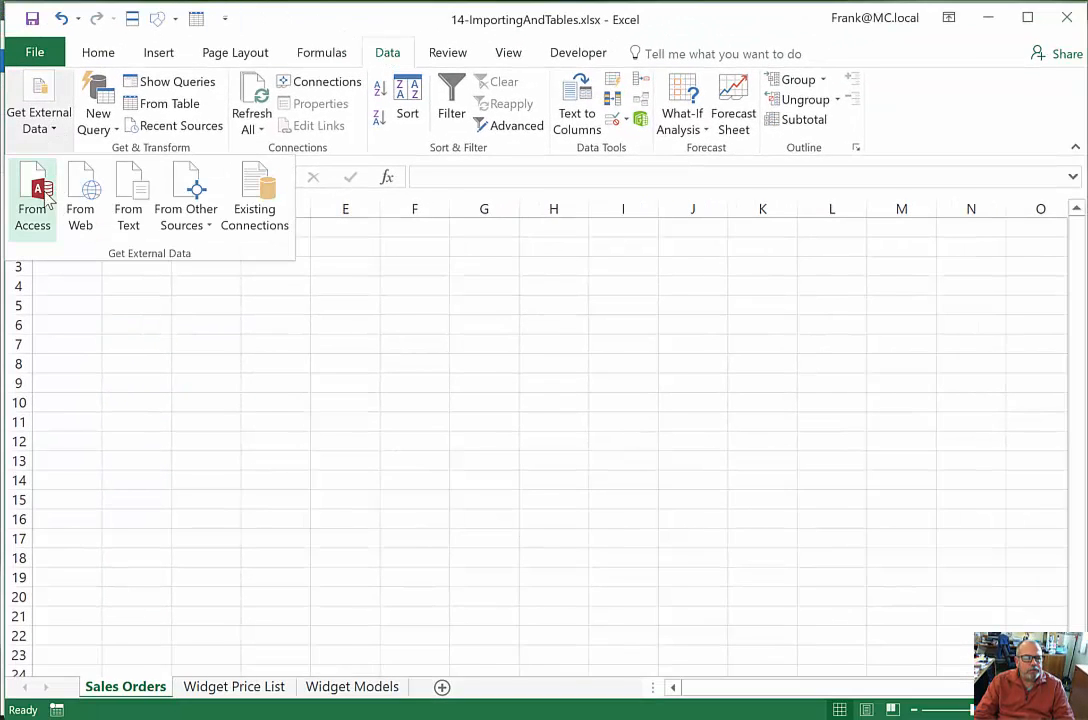
click(135, 206)
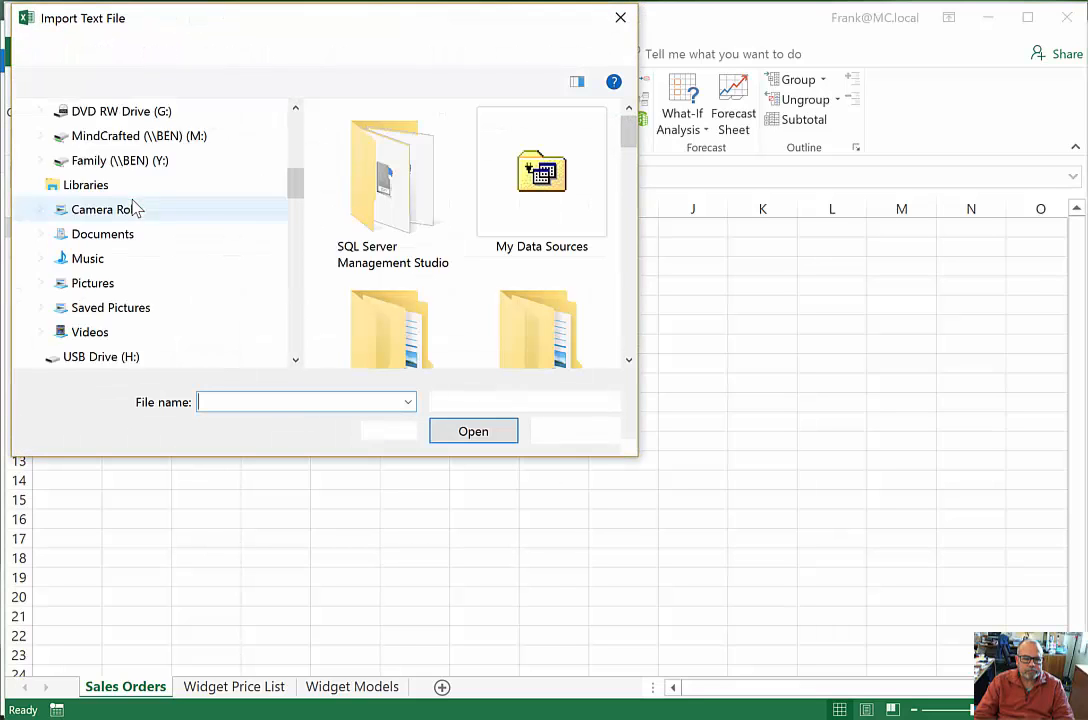
- Browse to the Downloads folder and select 14-SalesOrders.csv as the text file to import
drag(364, 24, 425, 68)
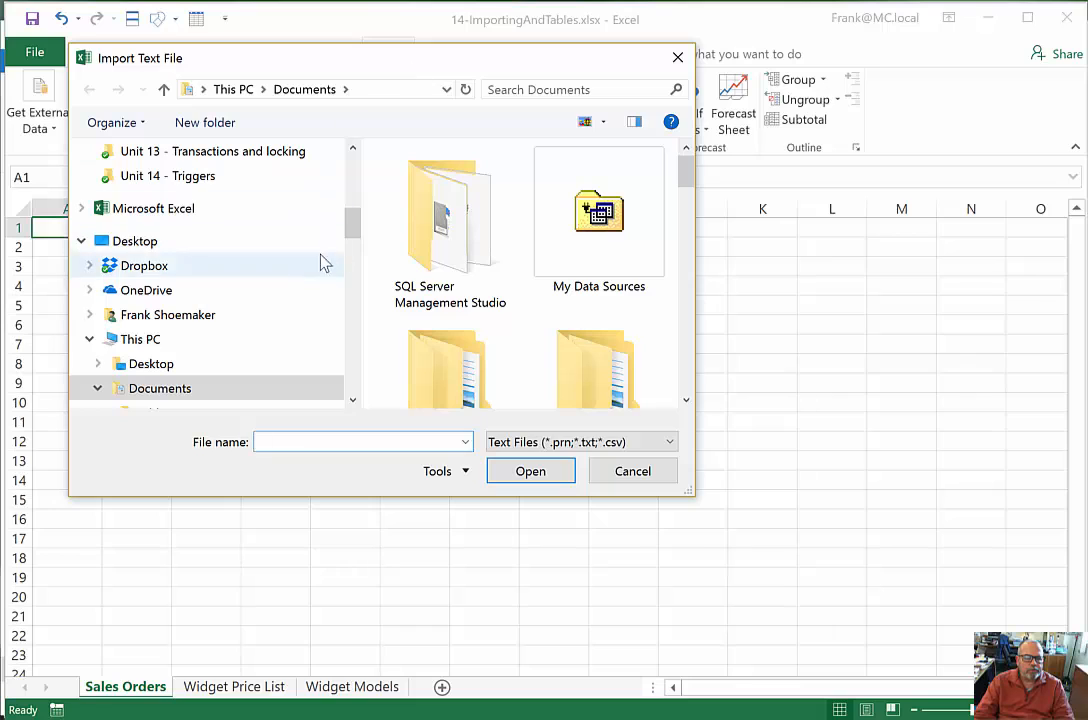
drag(355, 232, 366, 150)
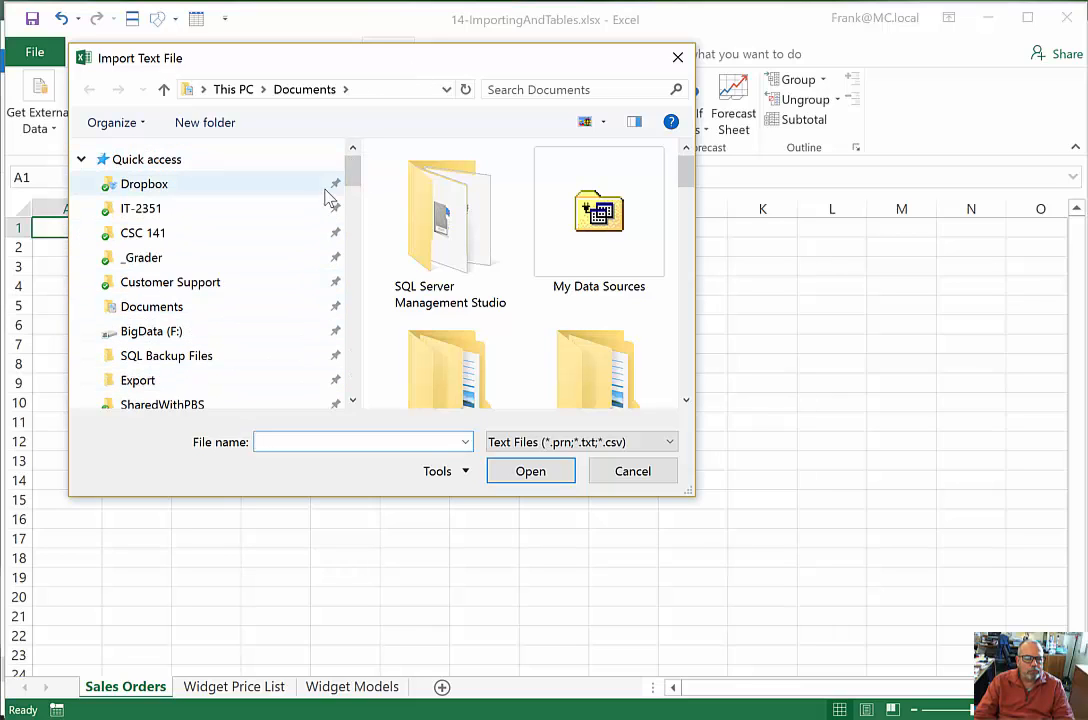
drag(355, 170, 352, 195)
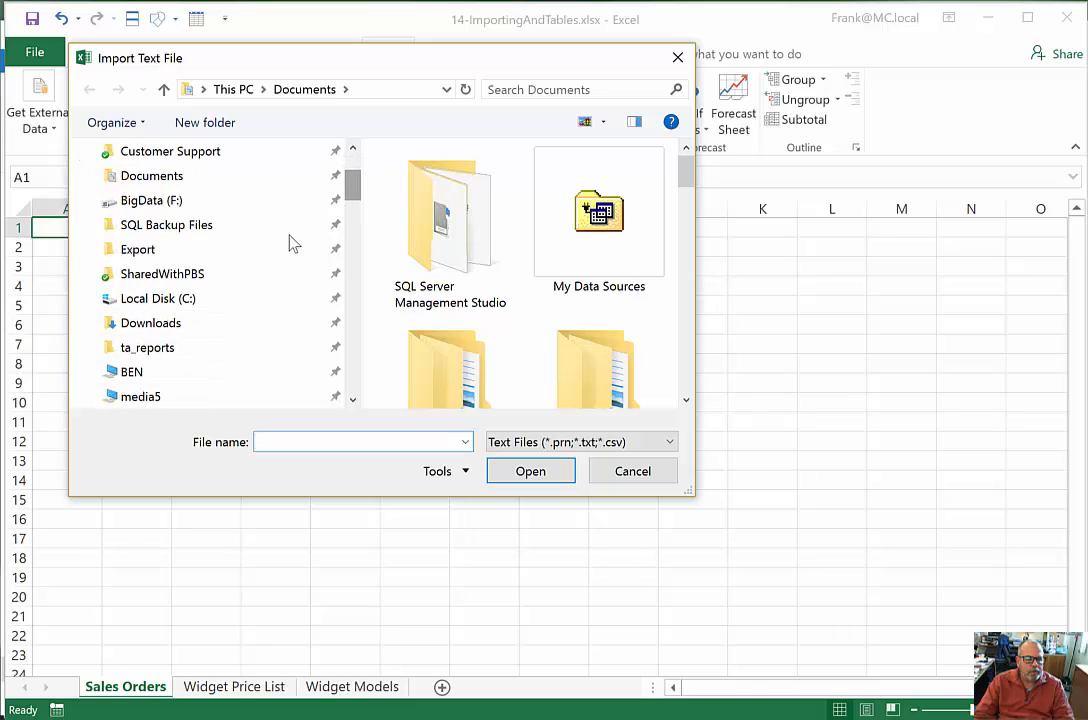
click(150, 324)
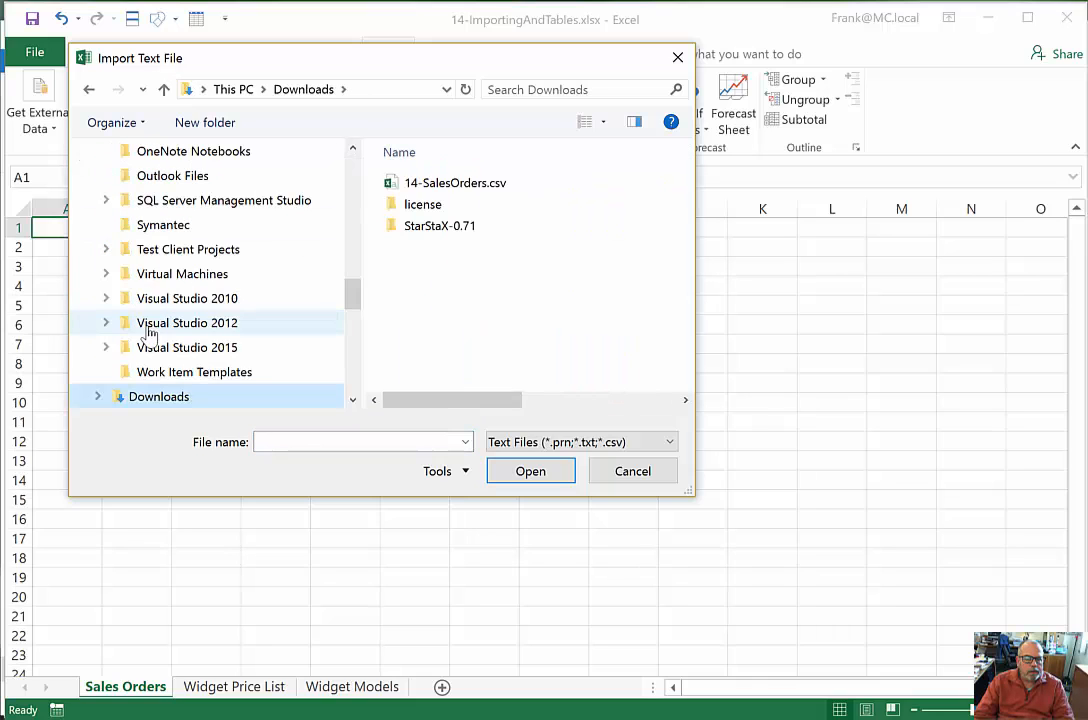
click(478, 184)
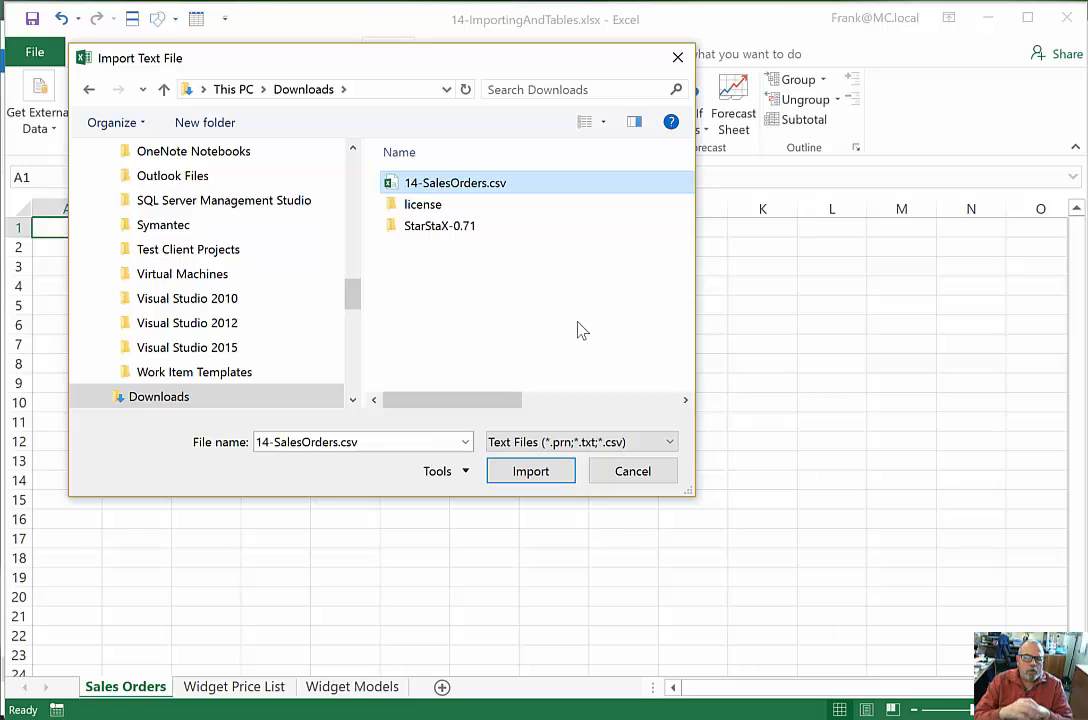
- Check the available file types, keep Text Files (*.prn;*.txt;*.csv), and import 14-SalesOrders.csv
click(615, 443)
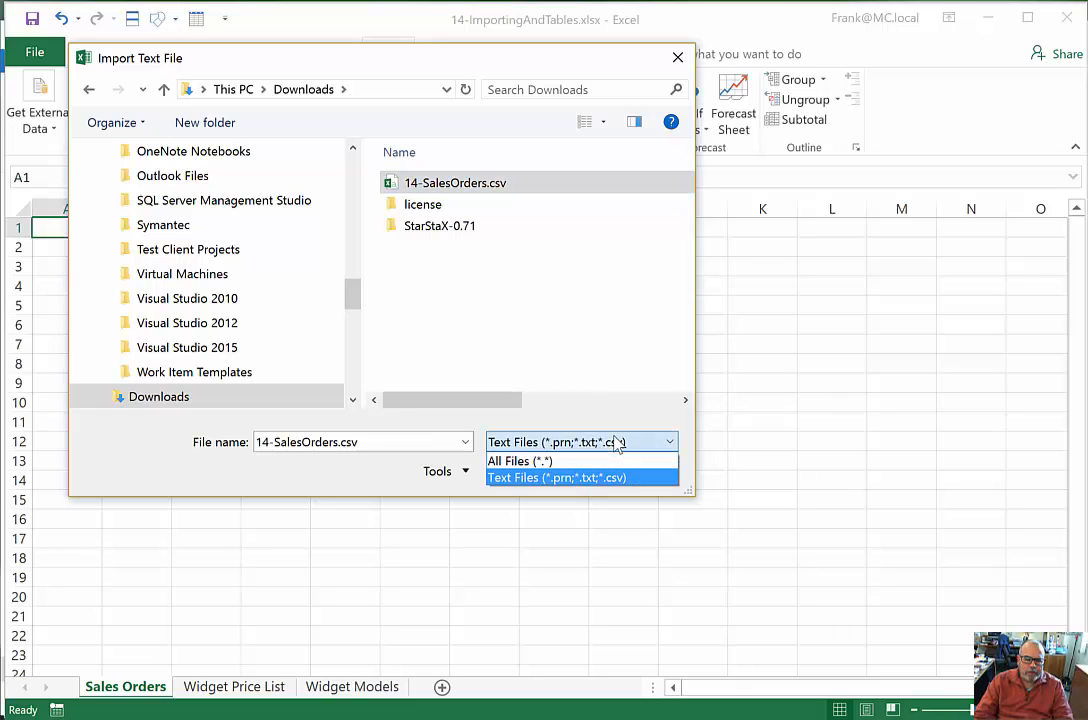
click(618, 440)
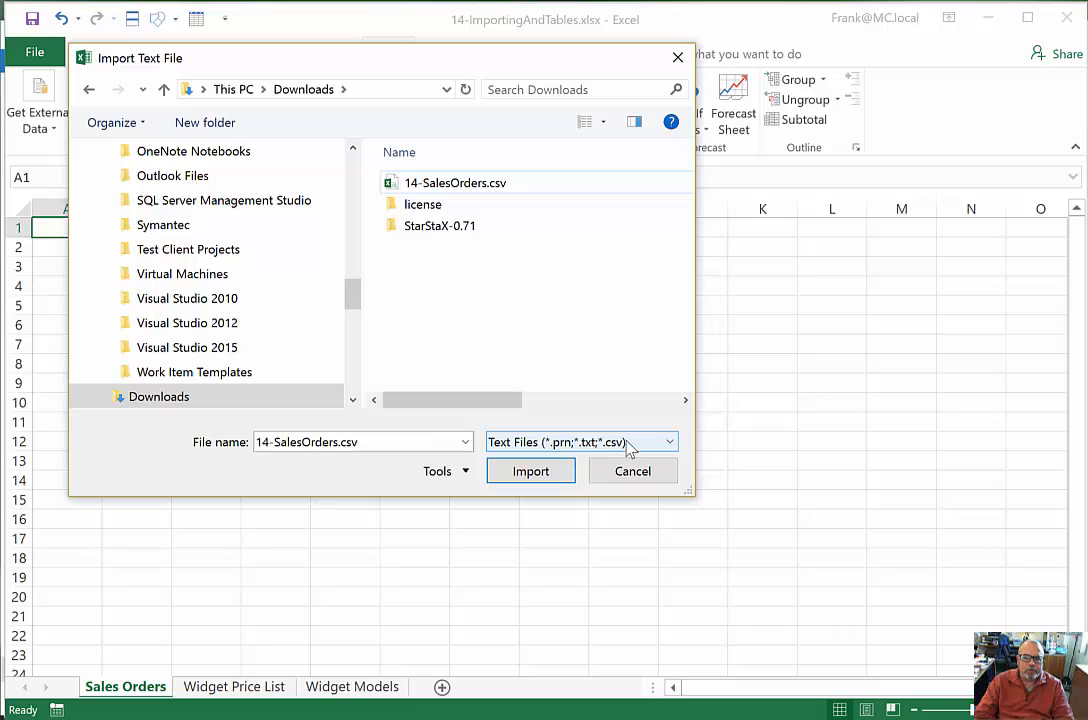
click(495, 184)
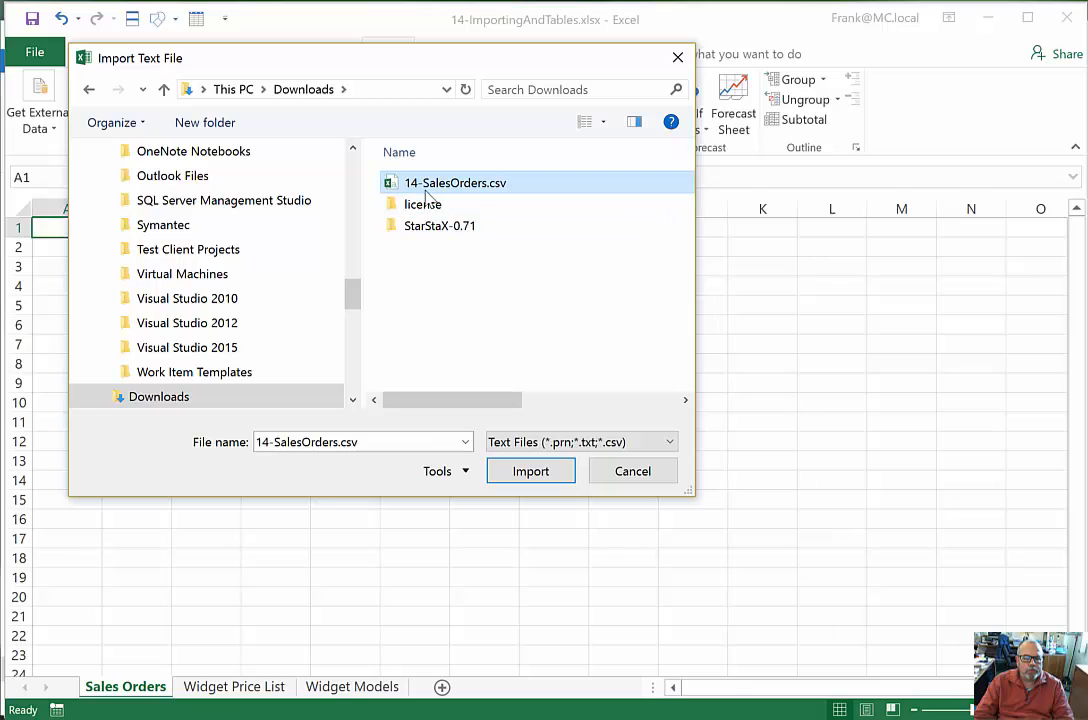
click(544, 474)
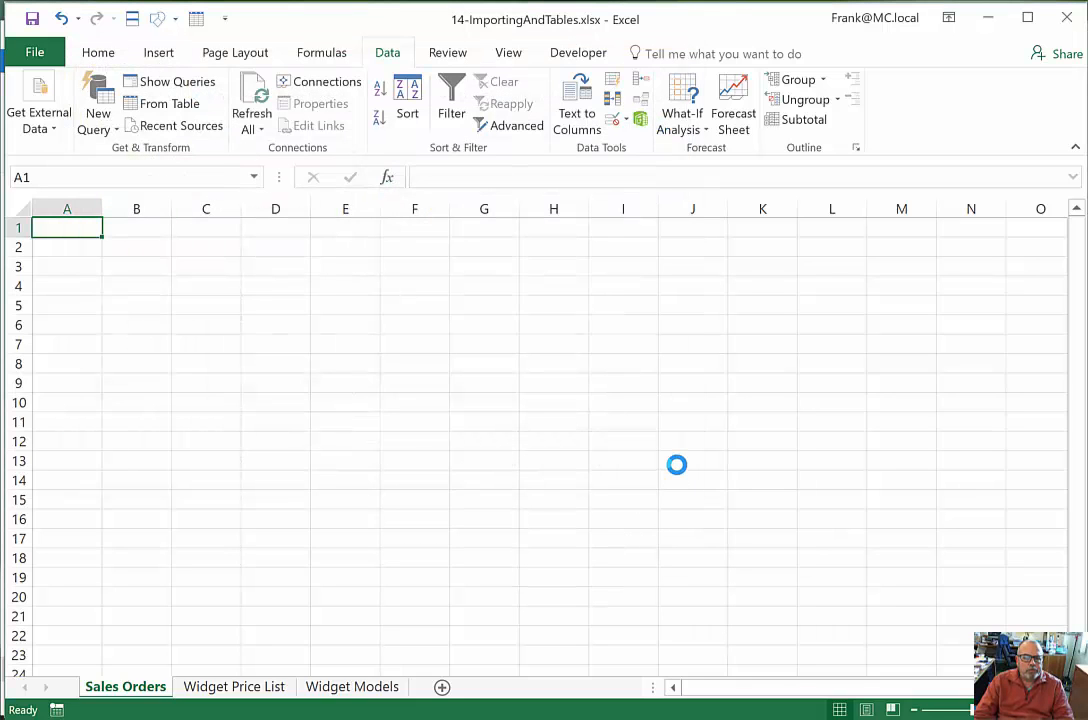
- Set the original data type to Delimited, mark the data as having headers, and continue to the delimiter settings
drag(675, 253, 524, 117)
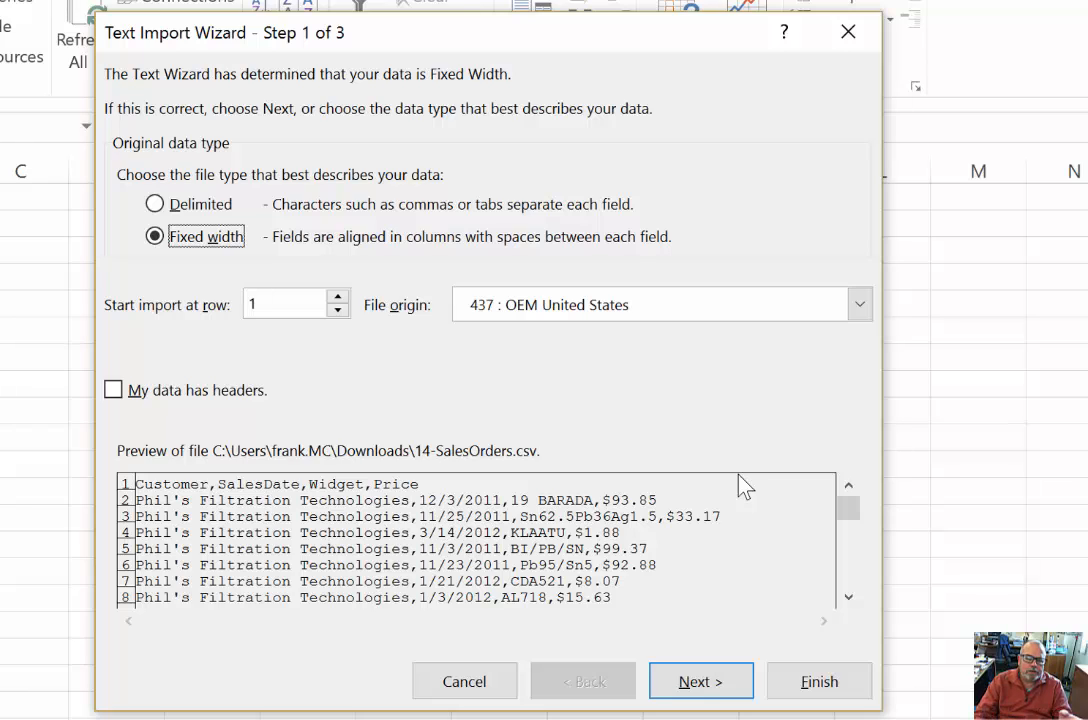
click(155, 205)
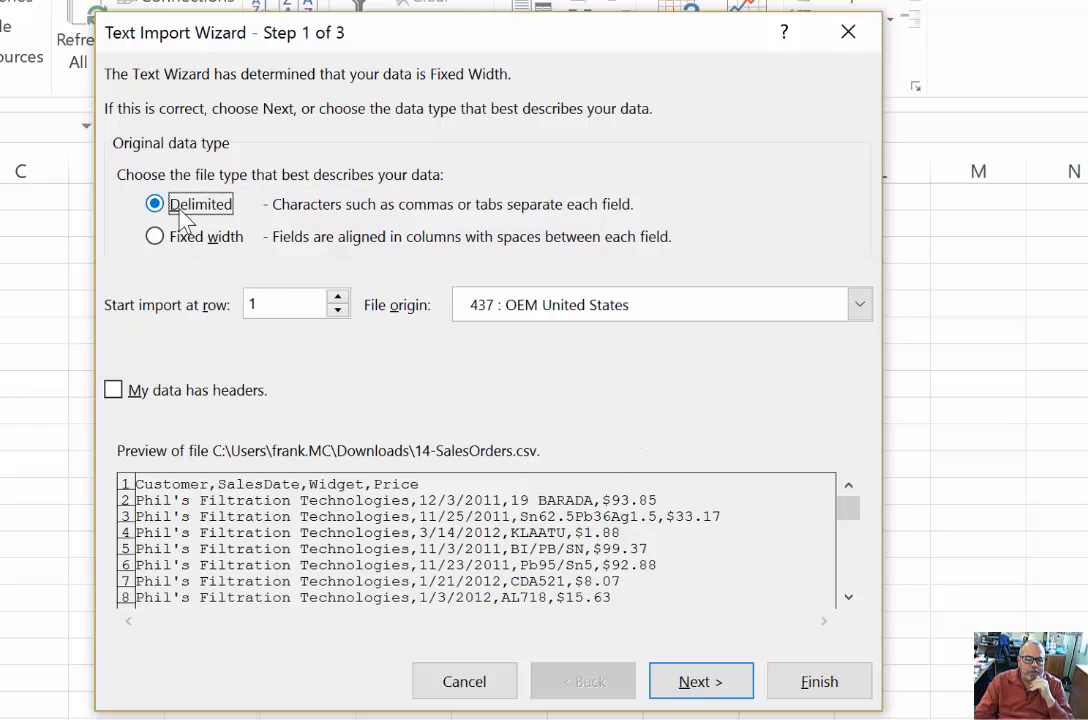
click(114, 390)
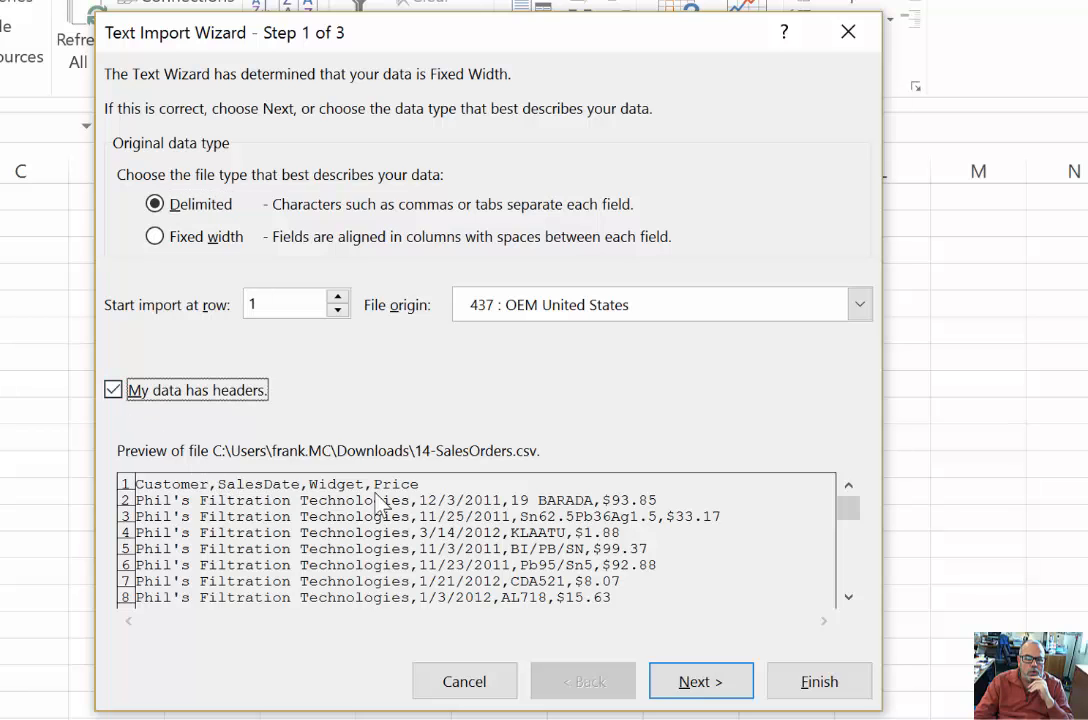
click(700, 682)
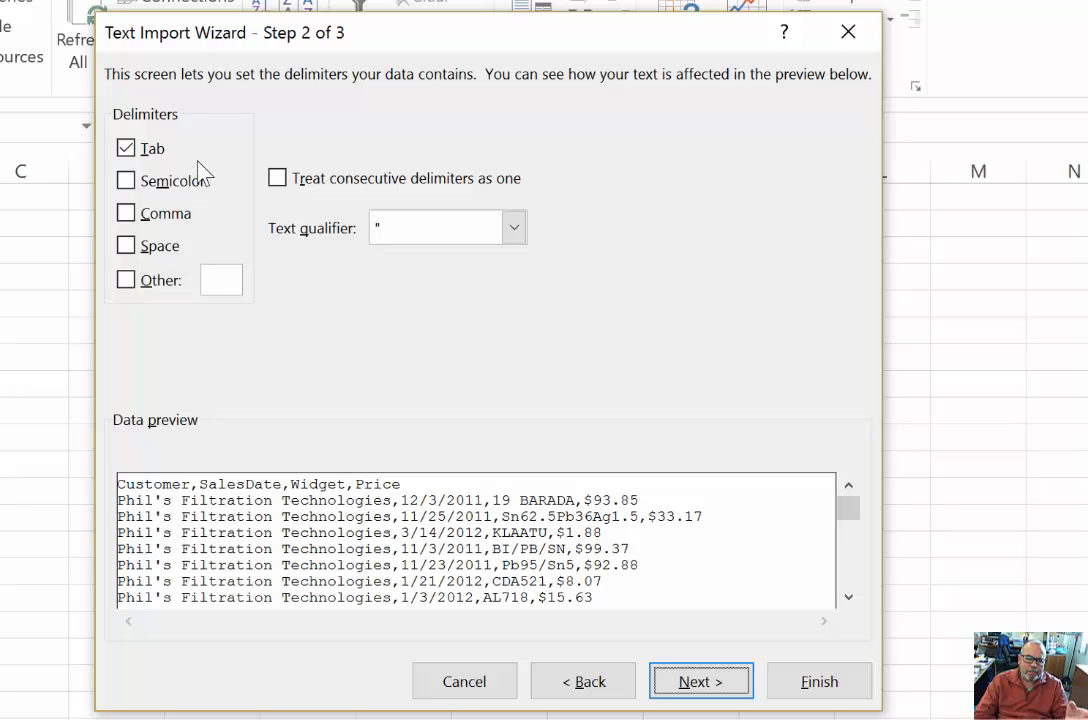
- Make comma the only delimiter instead of tab, comparing the preview with and without it, and continue to the column formats
click(125, 149)
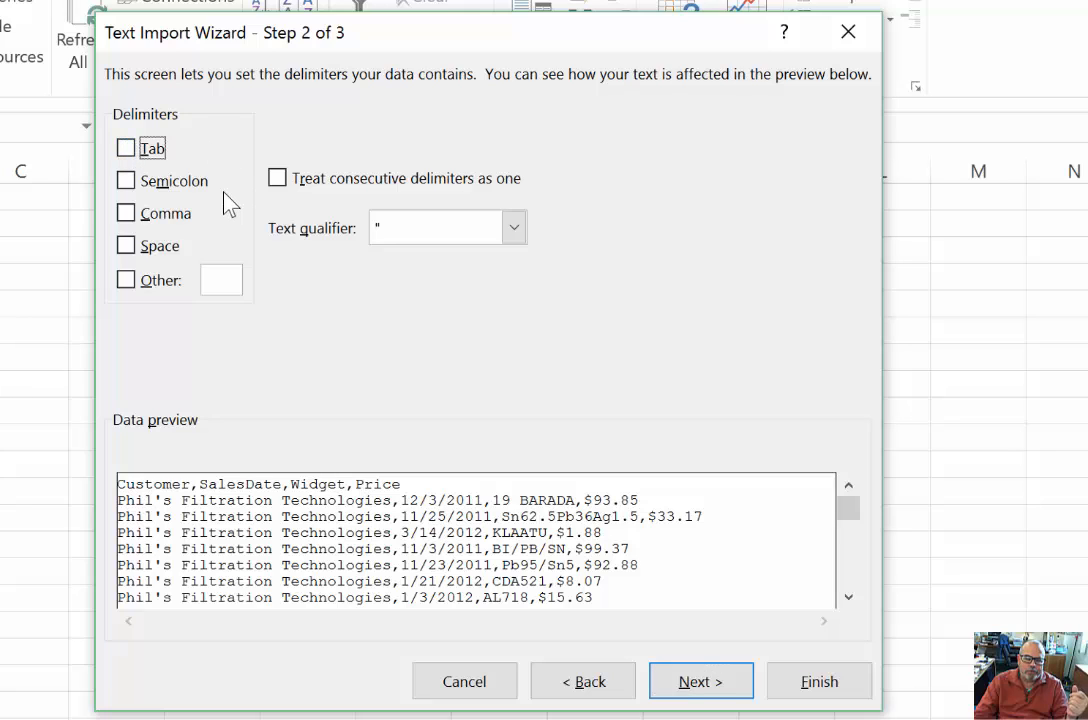
click(128, 220)
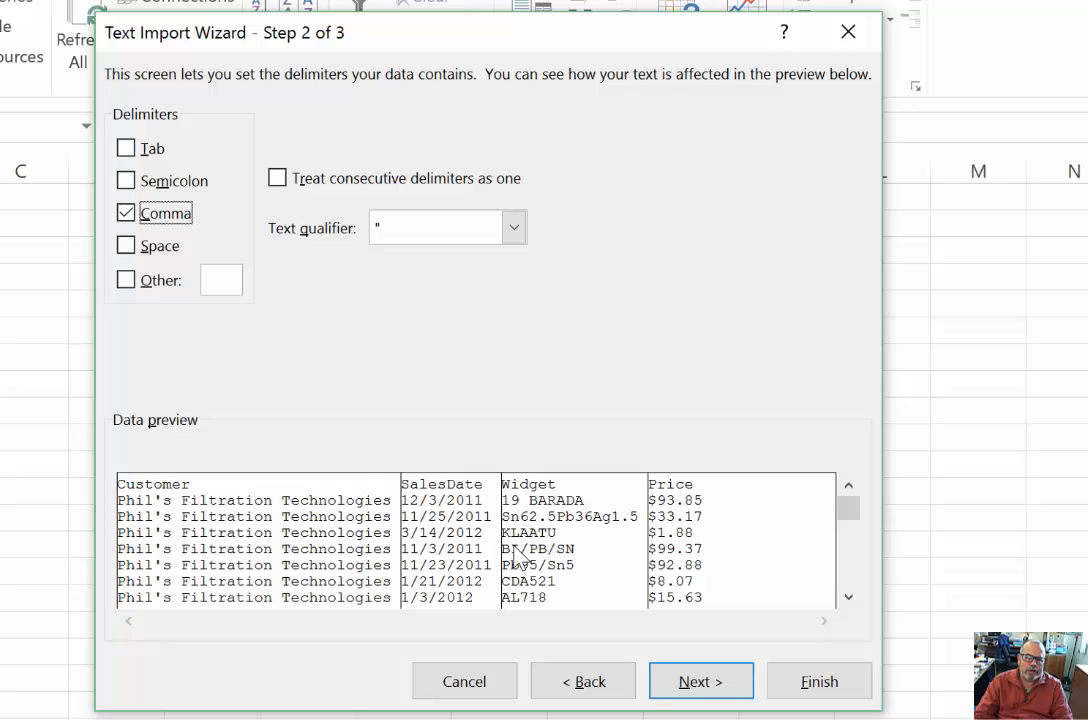
click(126, 213)
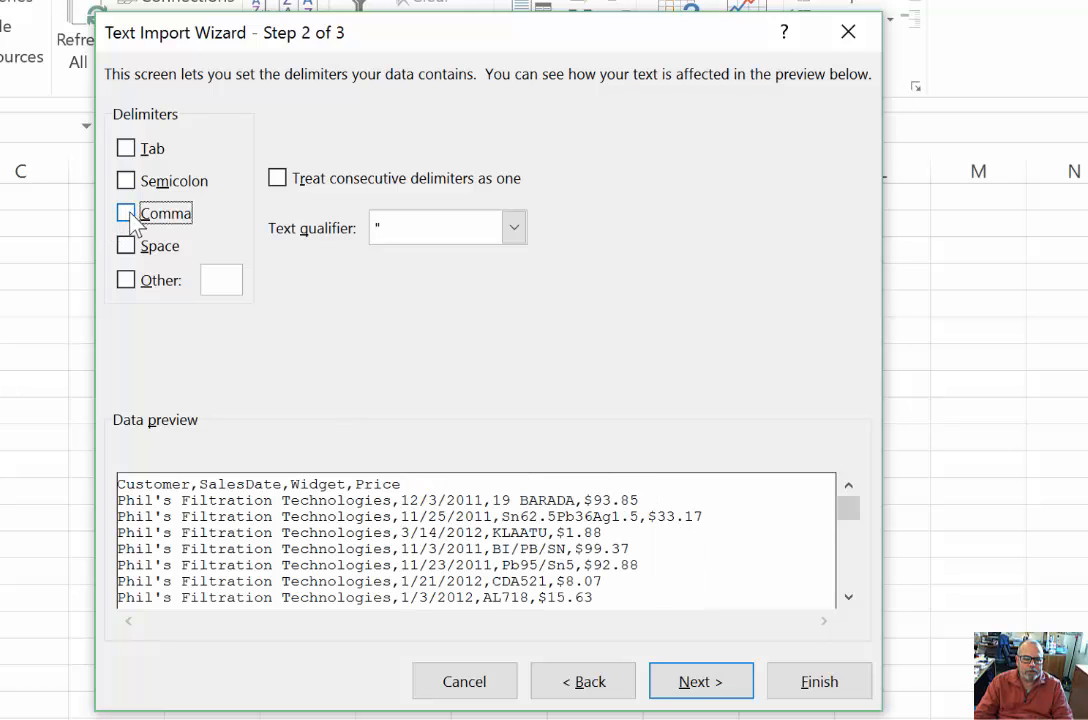
click(130, 214)
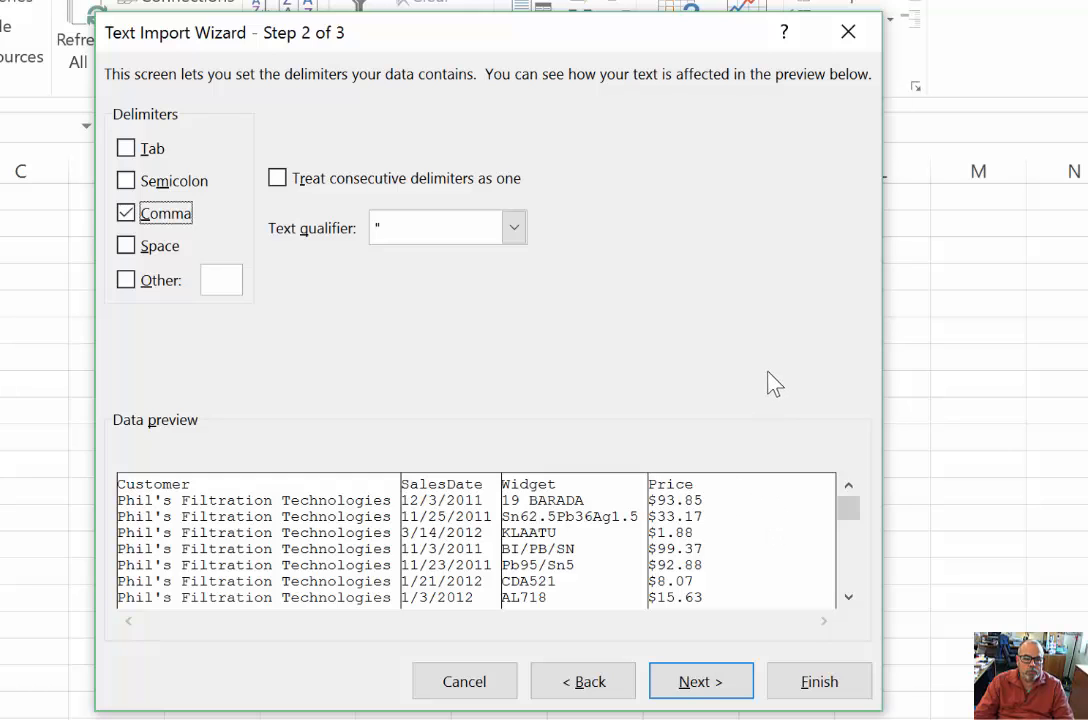
click(698, 688)
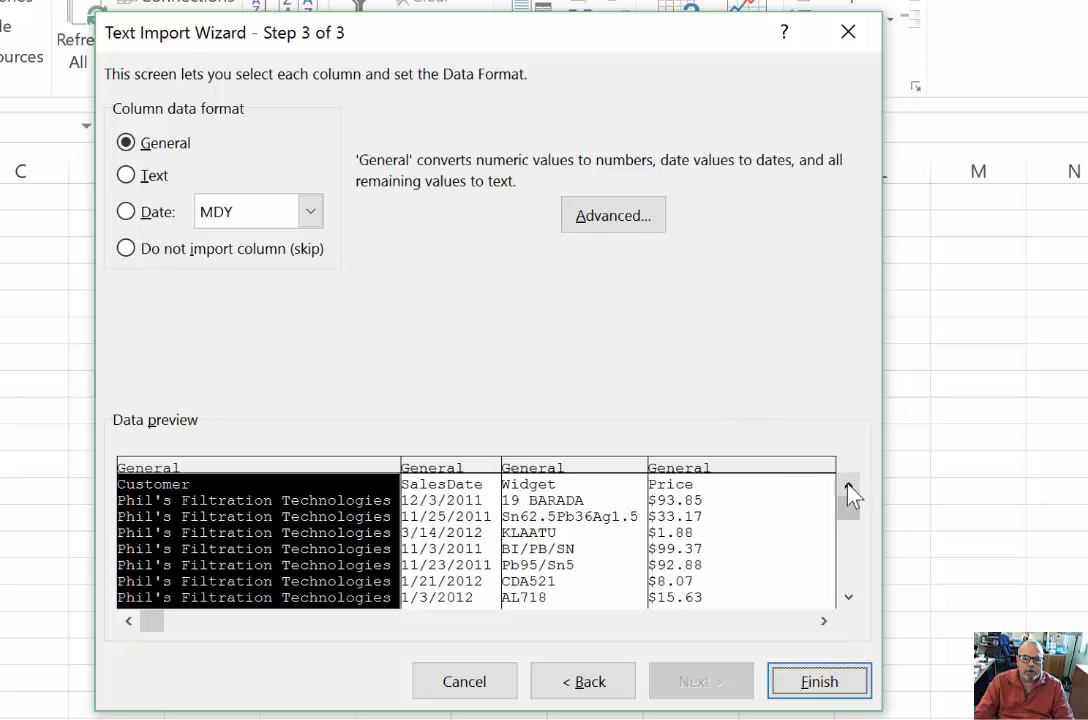
- Finish the text import with General column formats and place the data in the existing worksheet at =$A$1
click(815, 682)
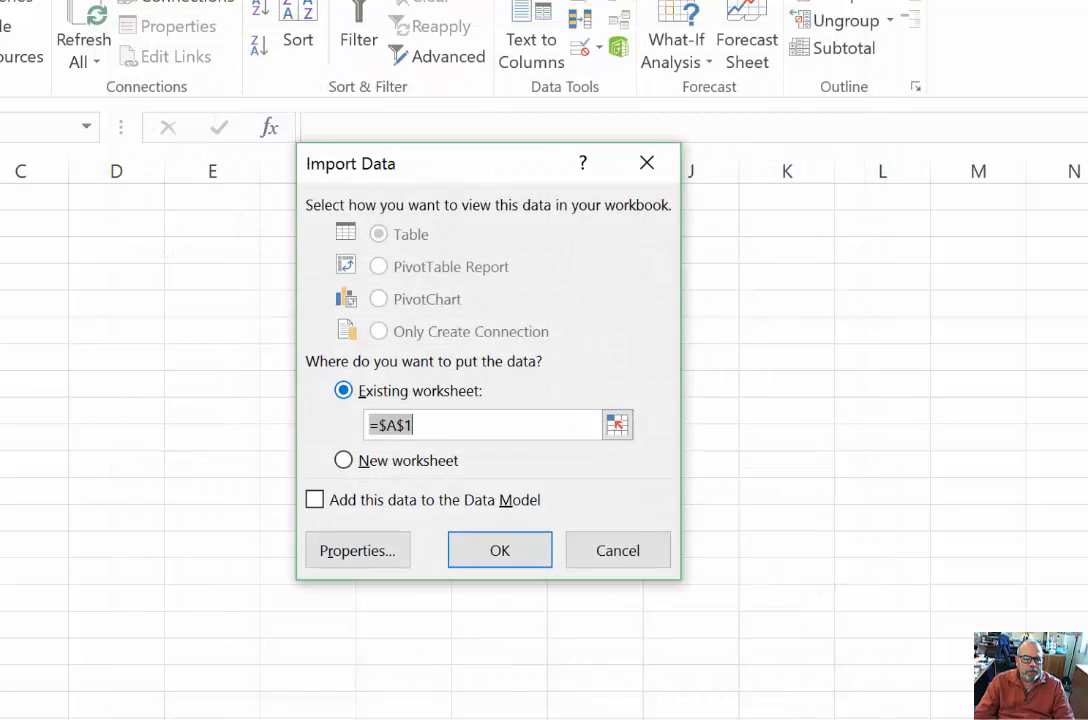
click(412, 425)
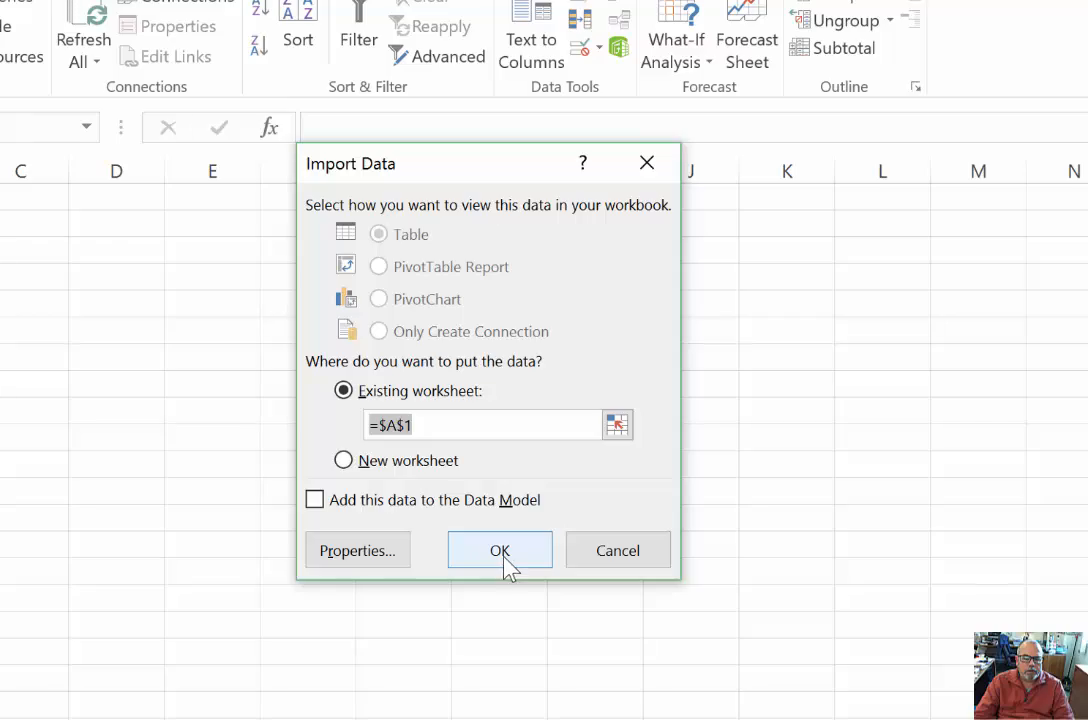
click(502, 553)
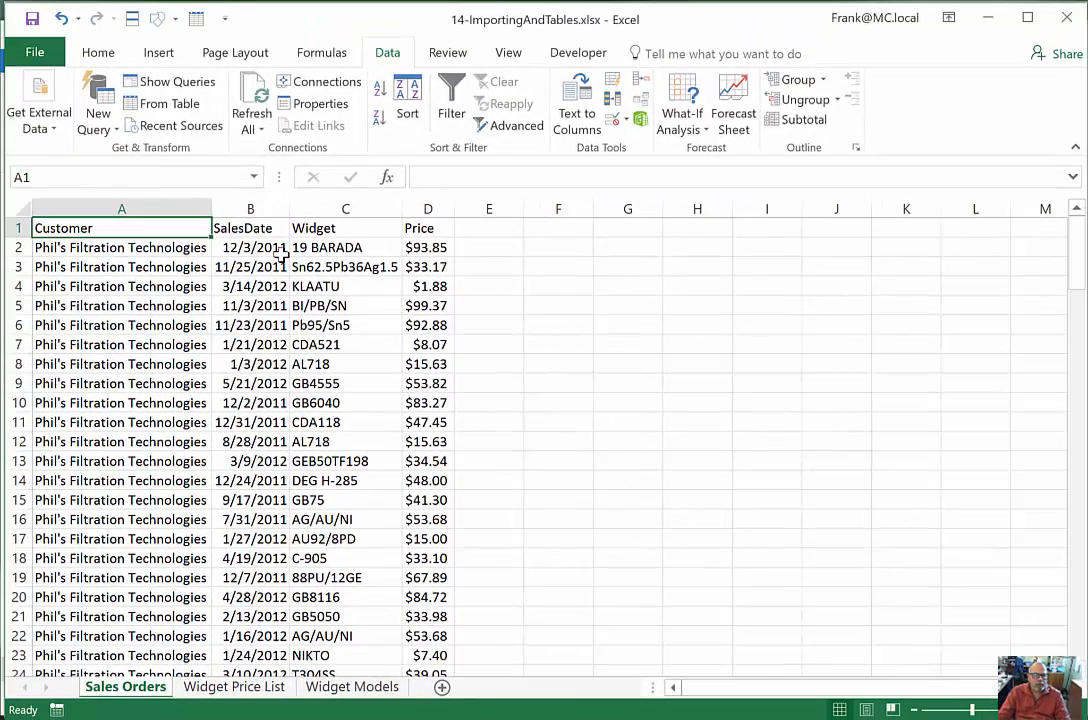
- Widen column A to leave more space between the customer names and the sales dates
click(254, 269)
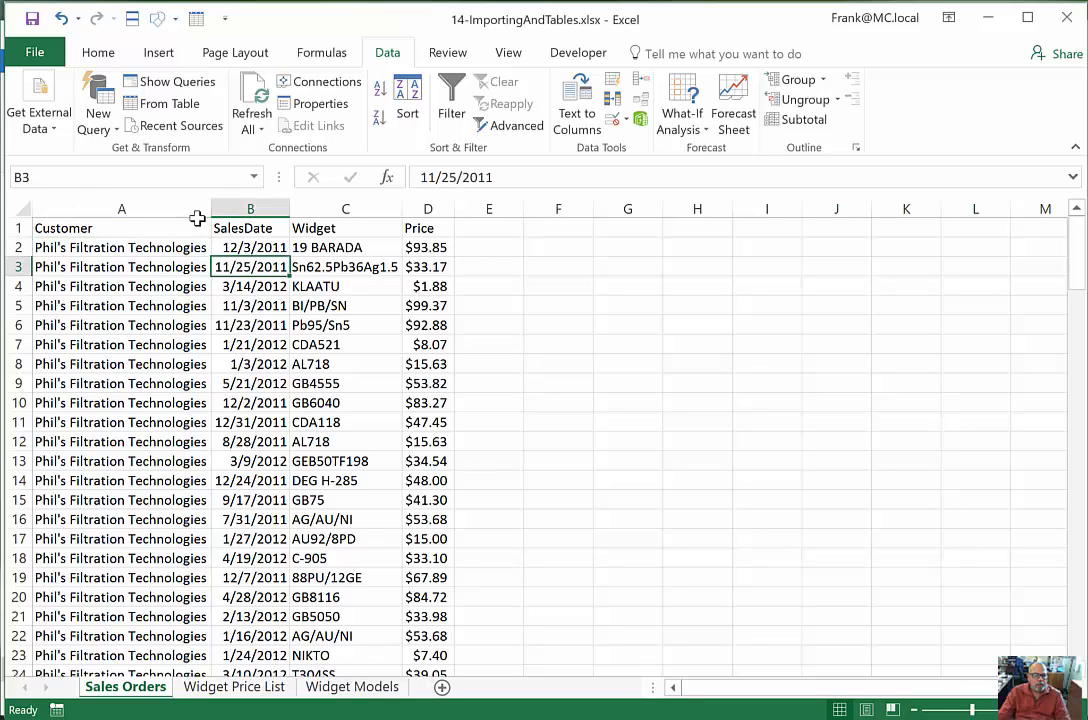
drag(210, 209, 238, 209)
click(222, 305)
- Examine the imported SalesDate and Price values in the first records, and skim the sales orders further down the sheet
scroll(200, 345, down, 2)
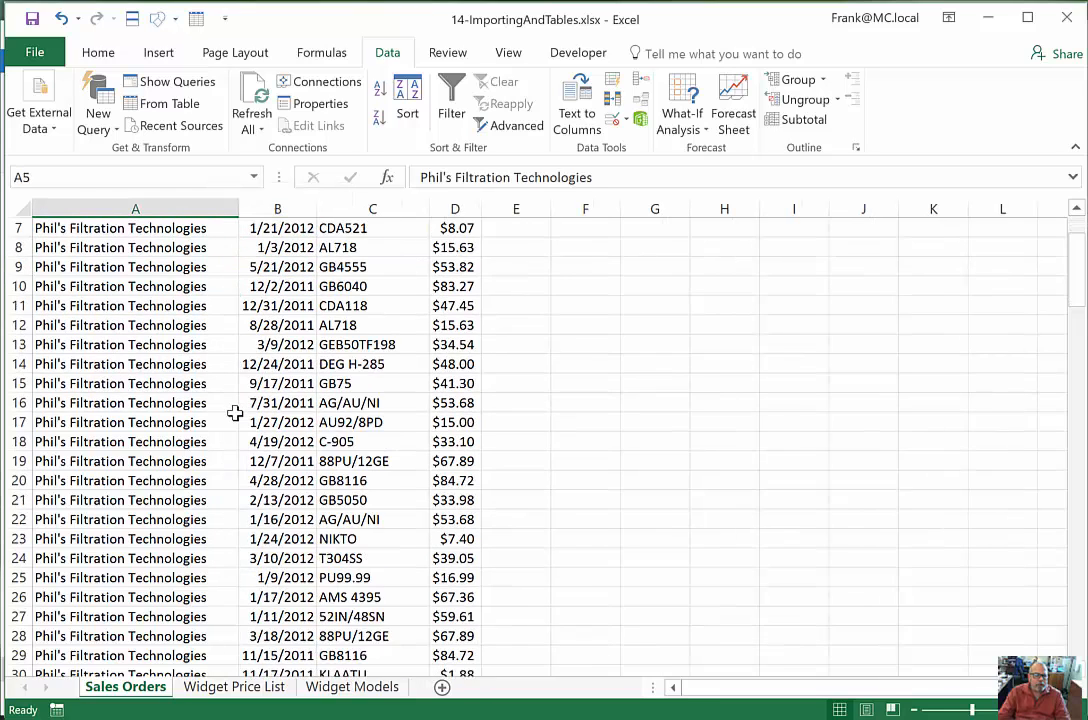
scroll(200, 345, up, 2)
click(455, 252)
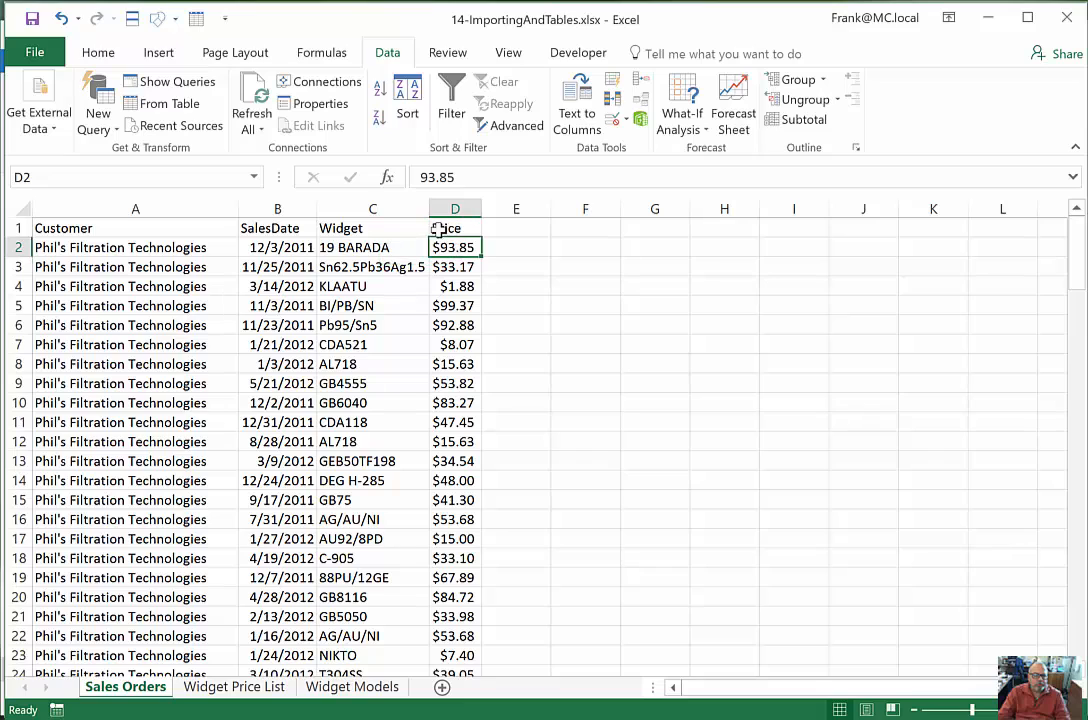
click(285, 248)
click(289, 321)
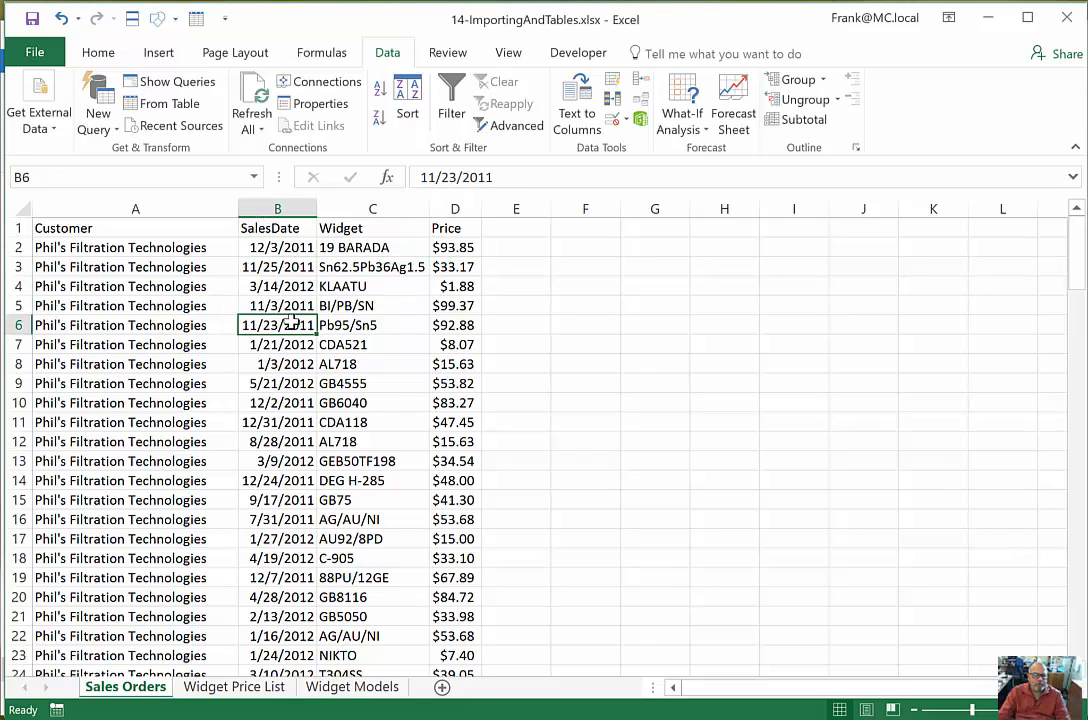
click(453, 250)
click(285, 247)
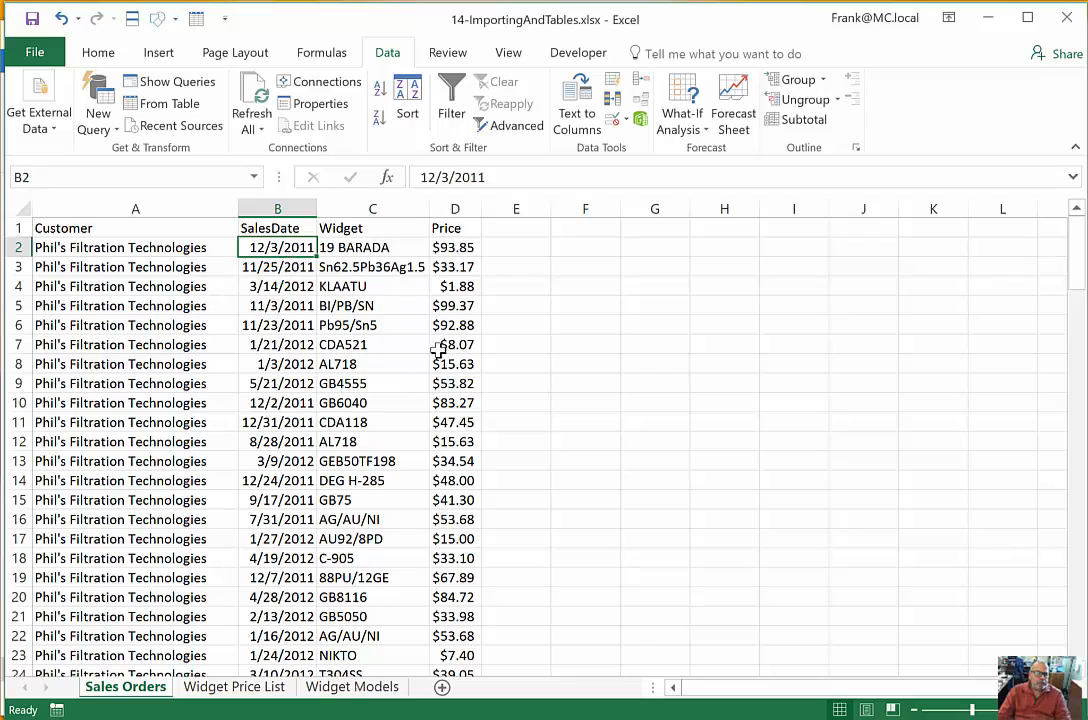
scroll(440, 343, down, 19)
scroll(438, 342, down, 20)
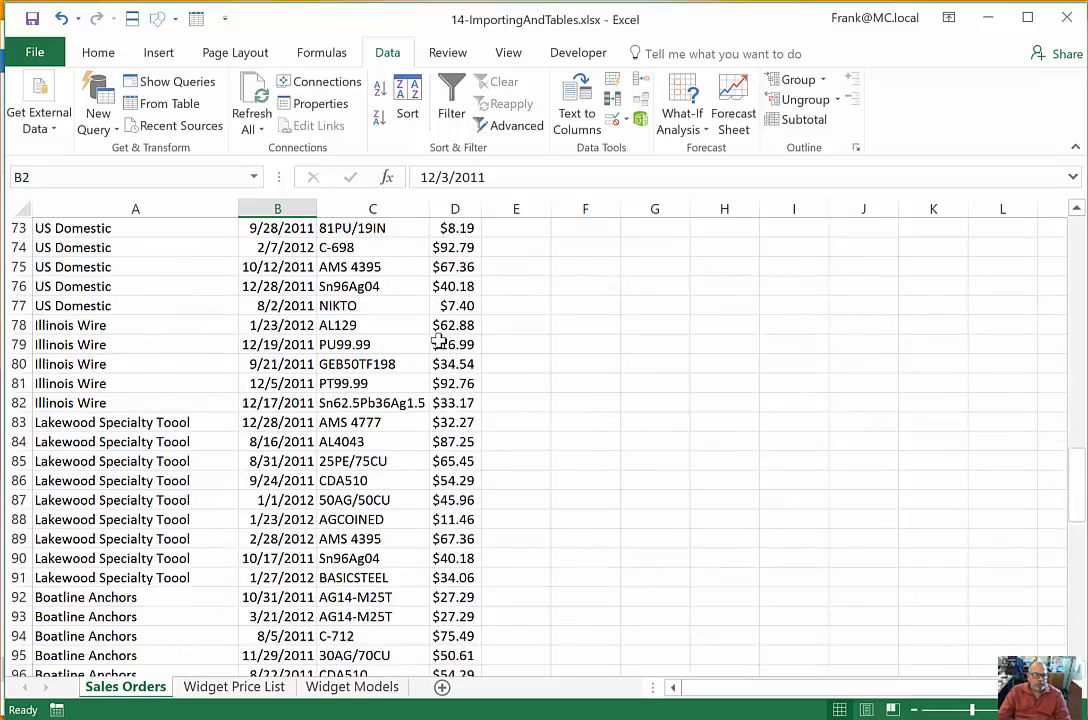
scroll(438, 341, up, 20)
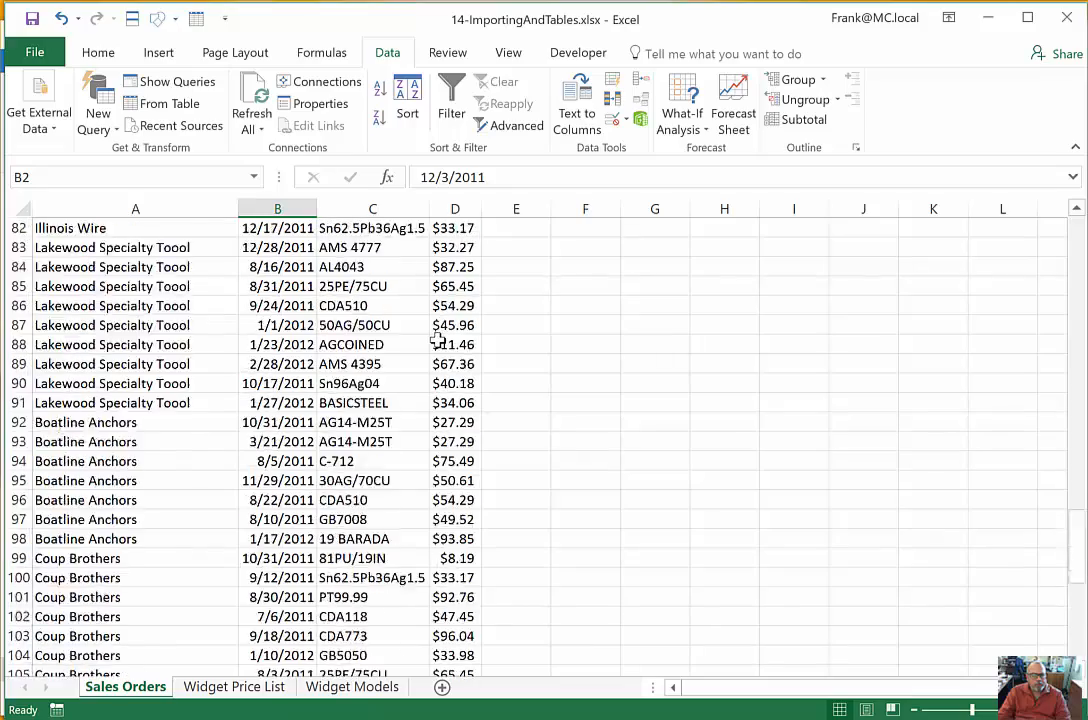